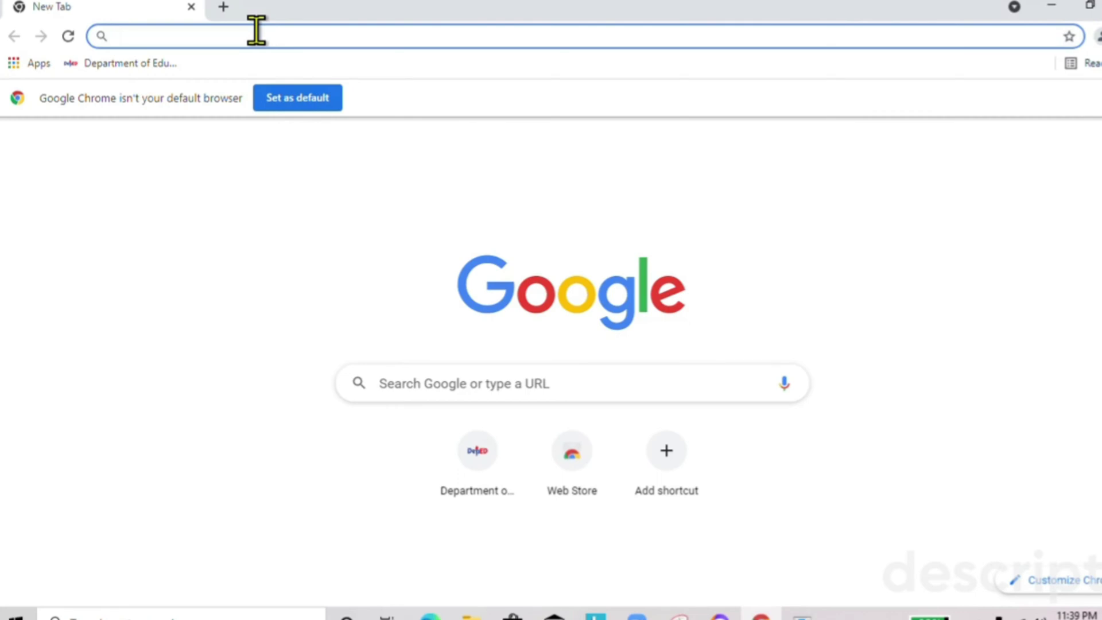
Load the lis.deped.gov.ph sign-in page from the 'lis' address-bar suggestion.
type("lis")
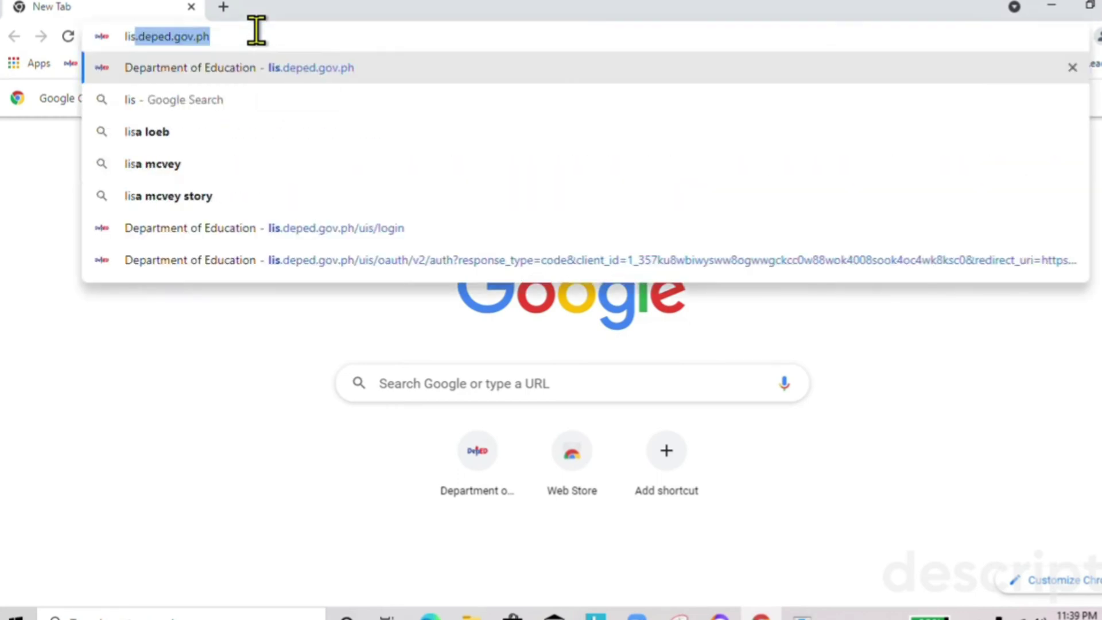
key("Return")
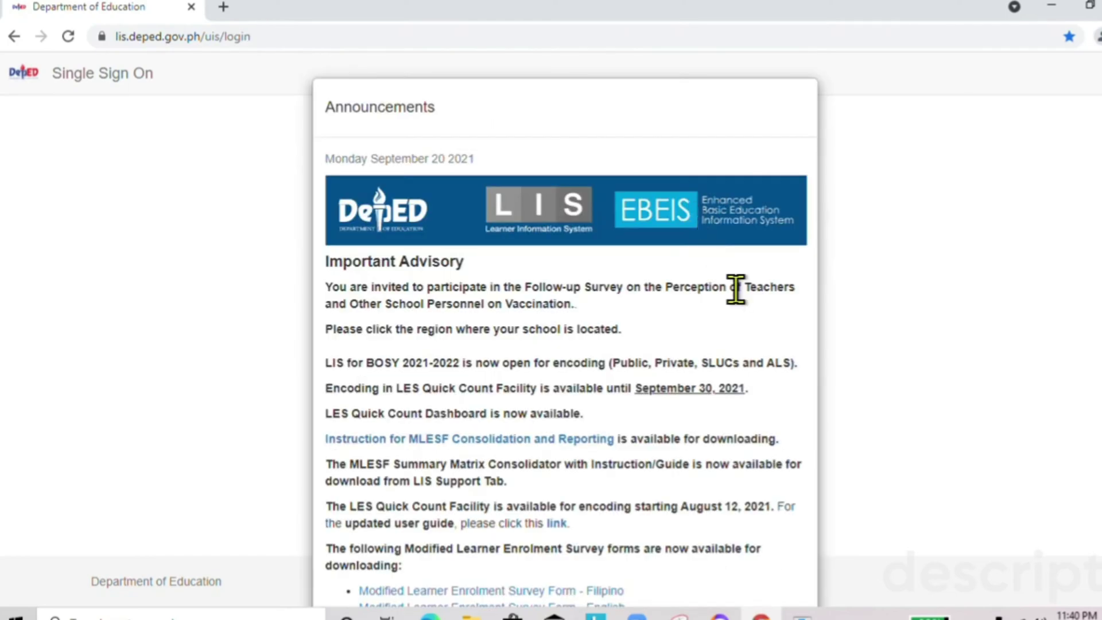
Close the Announcements and sign in with the pasted account e-mail and the account password.
scroll(736, 290, "down", 10)
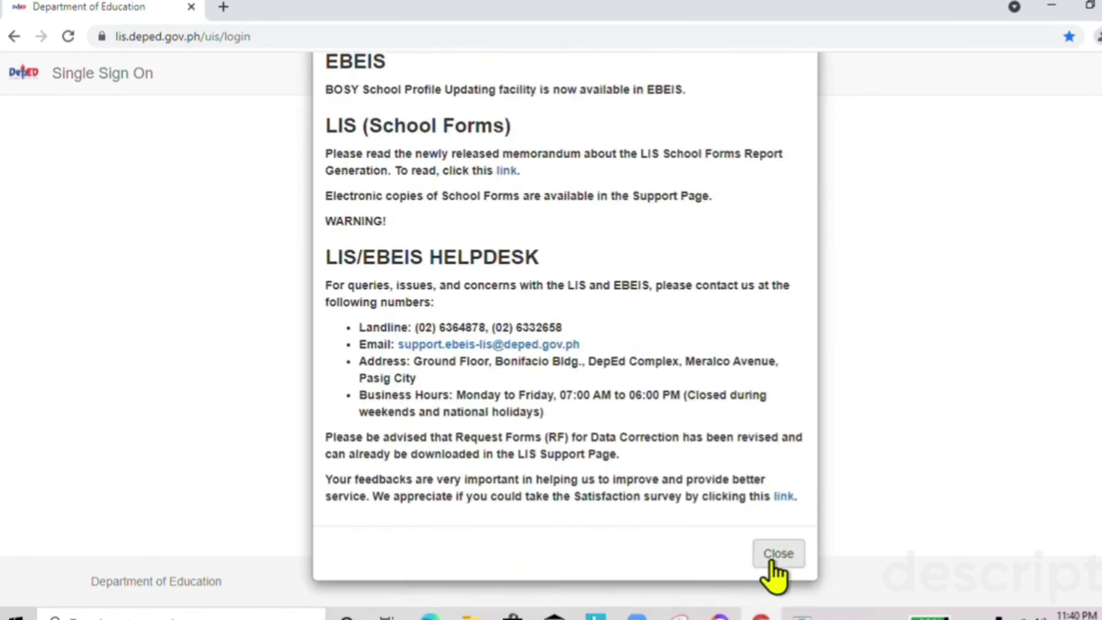
left_click(773, 563)
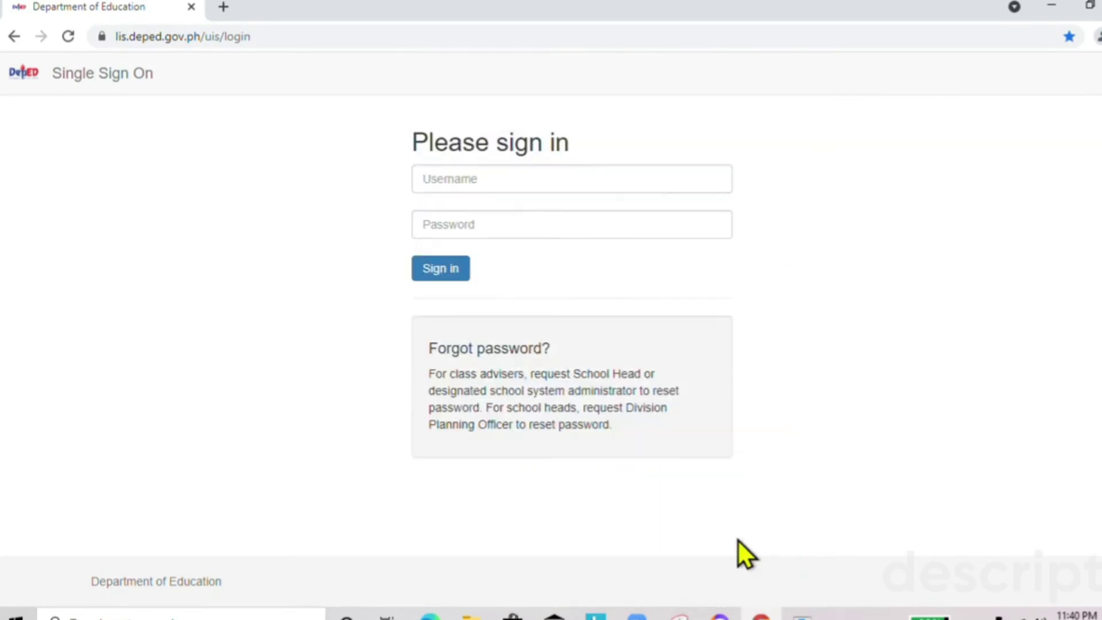
left_click(484, 180)
right_click(484, 180)
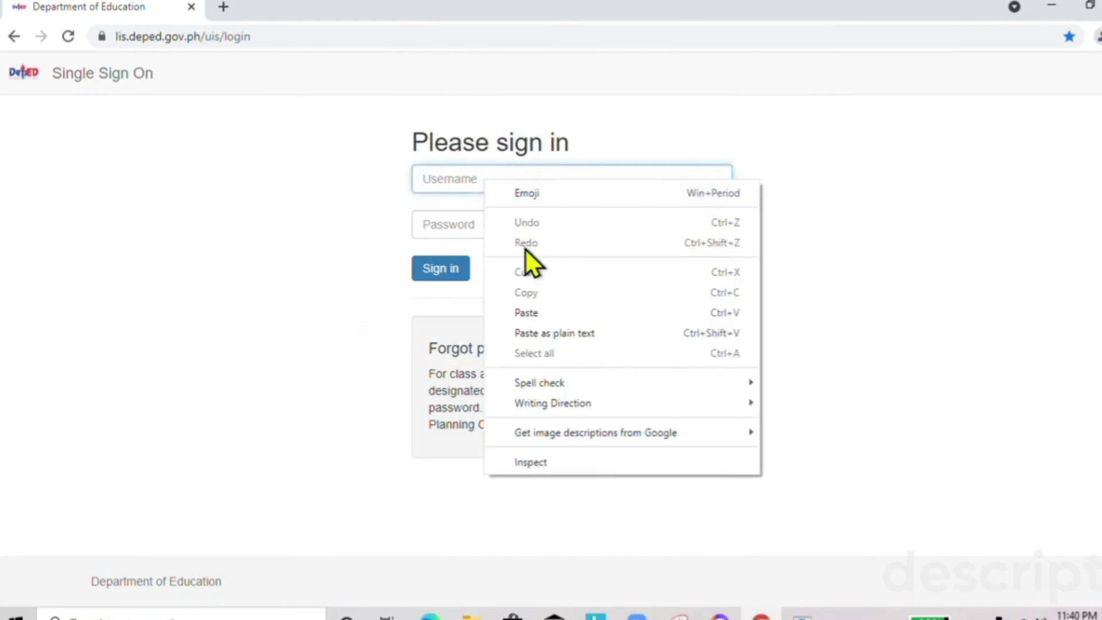
left_click(540, 312)
left_click(464, 224)
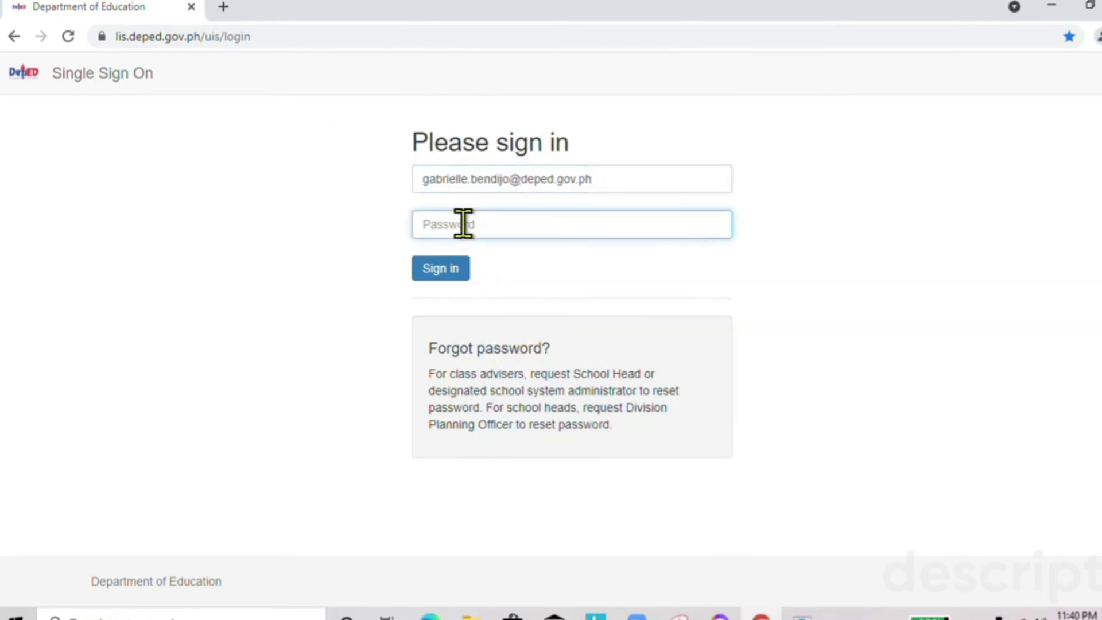
type("••••••••••")
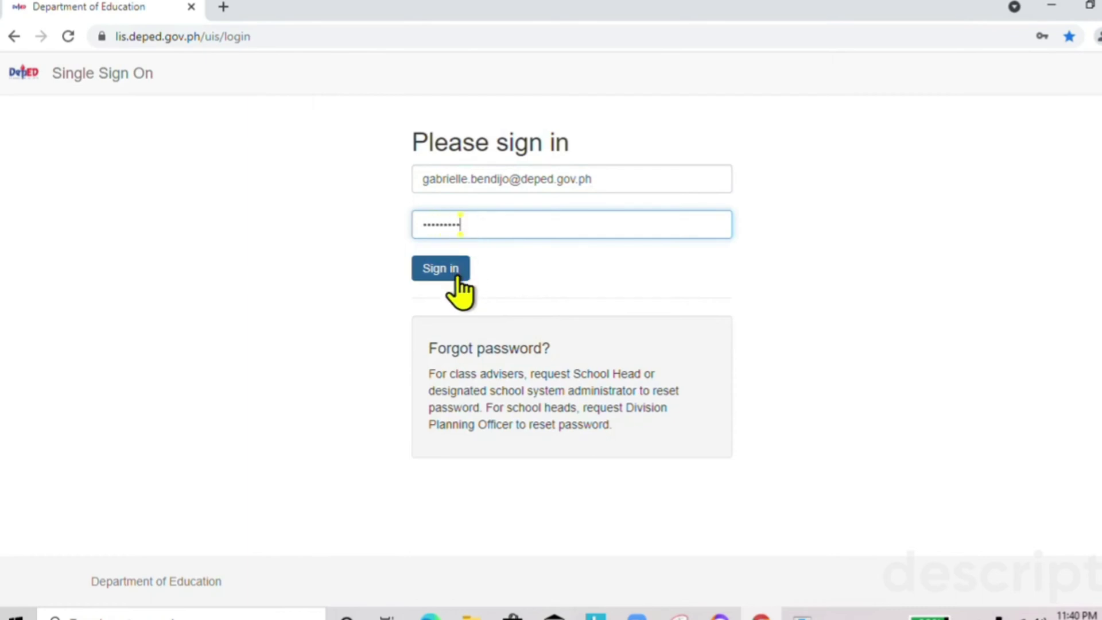
left_click(458, 274)
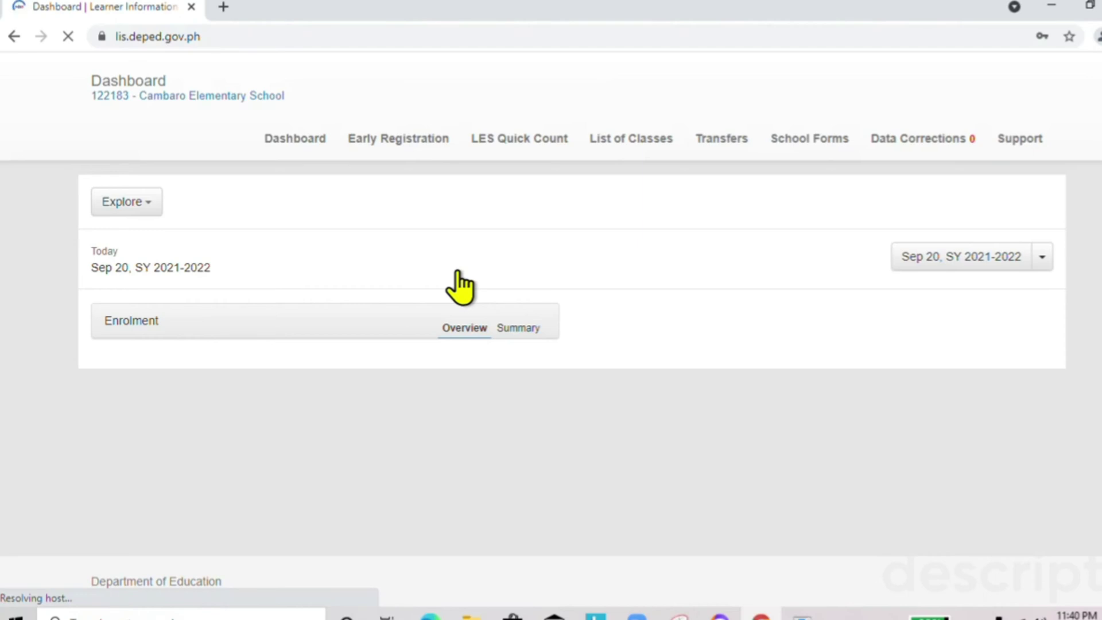
Start a new class from List of Classes with Grade 6 offering and section name MATAPANG.
left_click(627, 144)
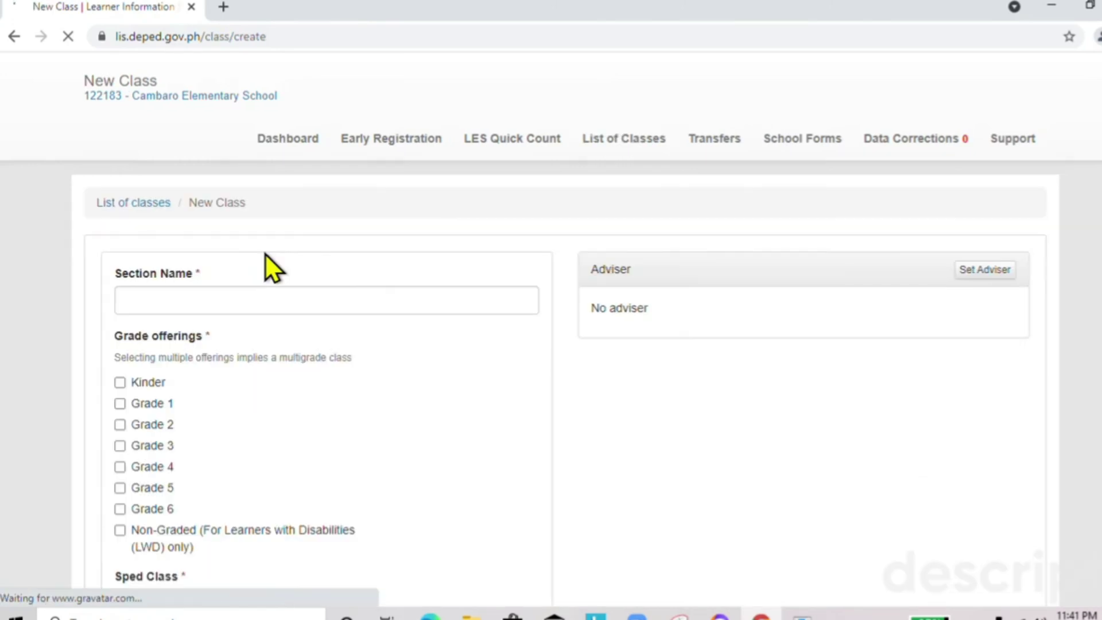
scroll(266, 254, "down", 3)
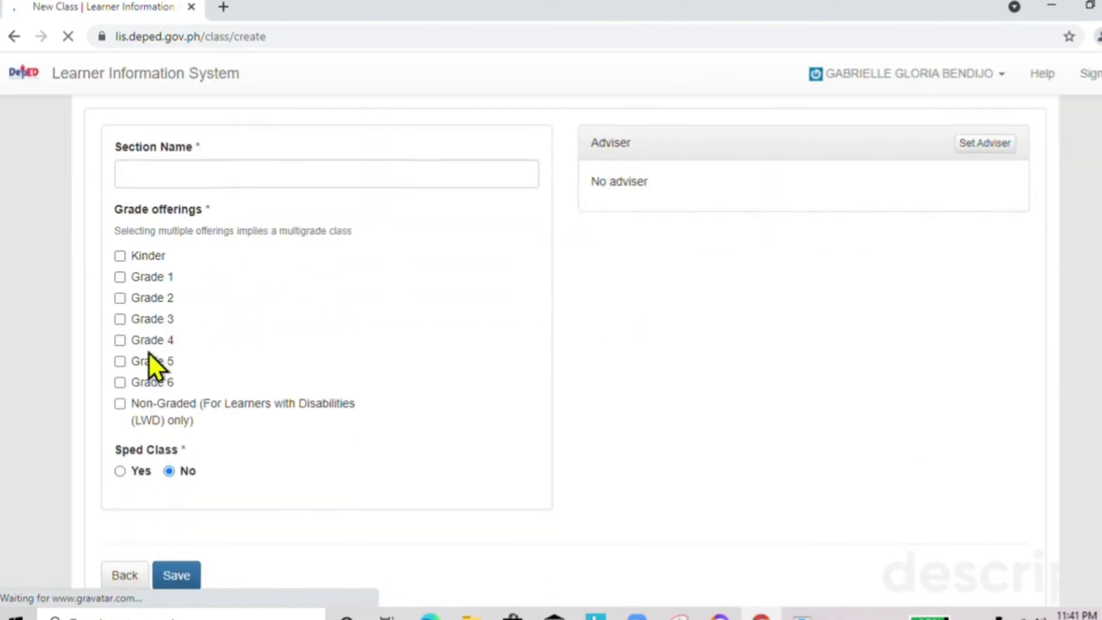
left_click(120, 383)
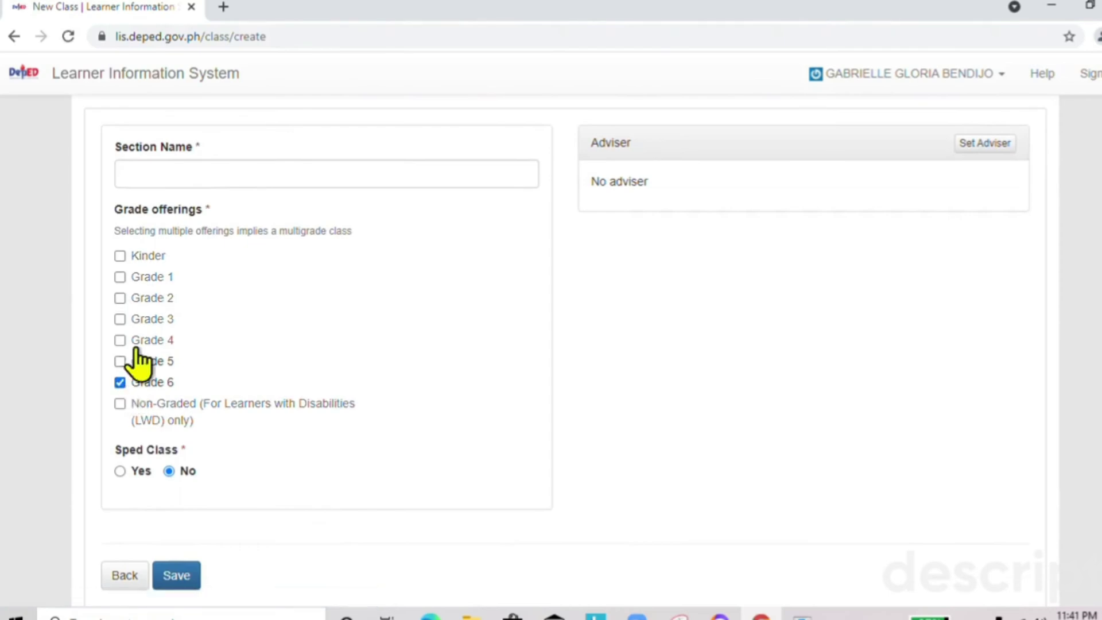
left_click(177, 170)
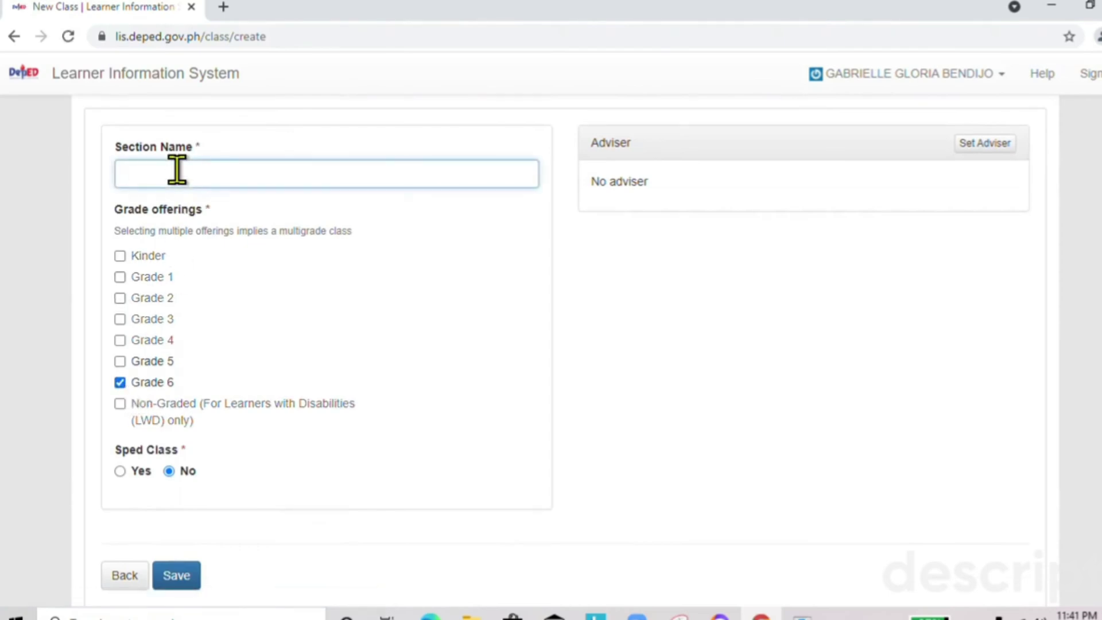
type("MATAPA")
key("Caps_Lock")
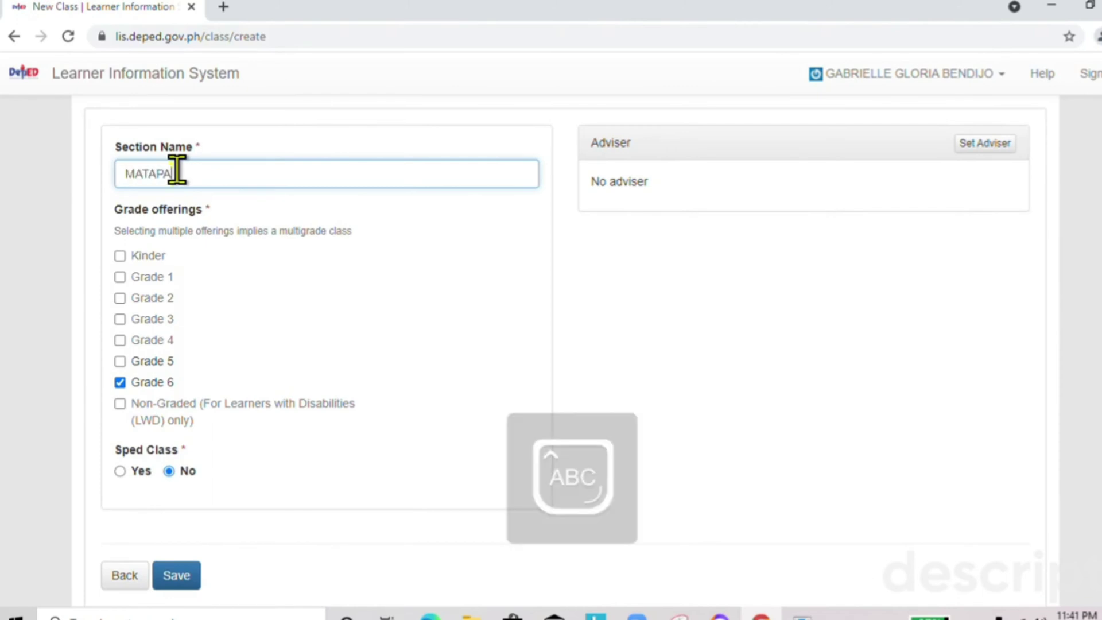
type("NG")
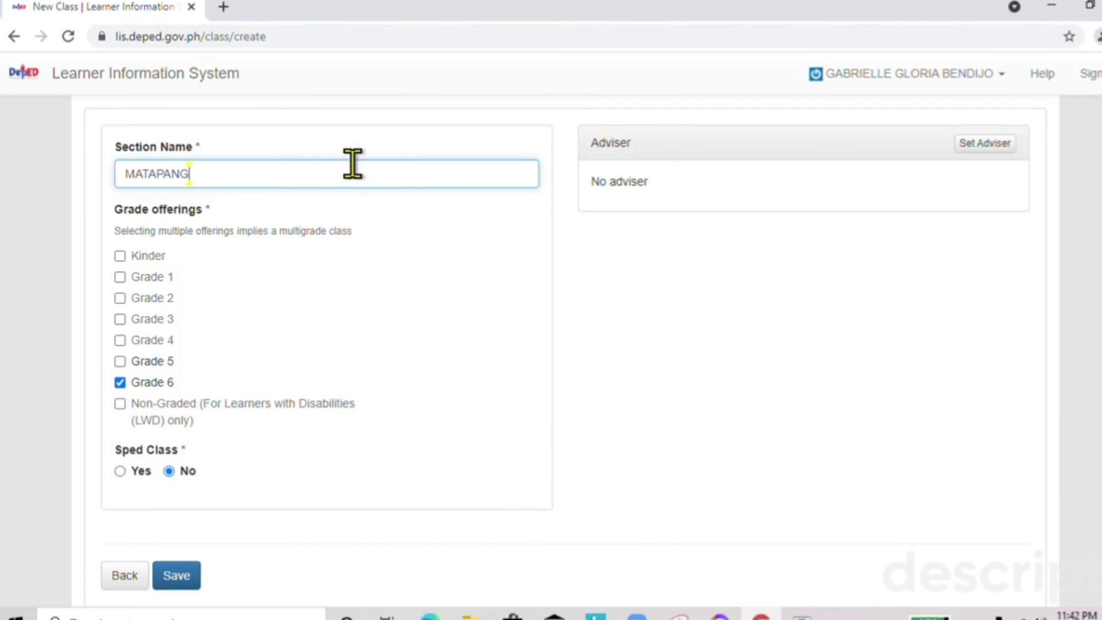
Look up the teacher by pasted username in Set Adviser and select them as adviser.
left_click(981, 151)
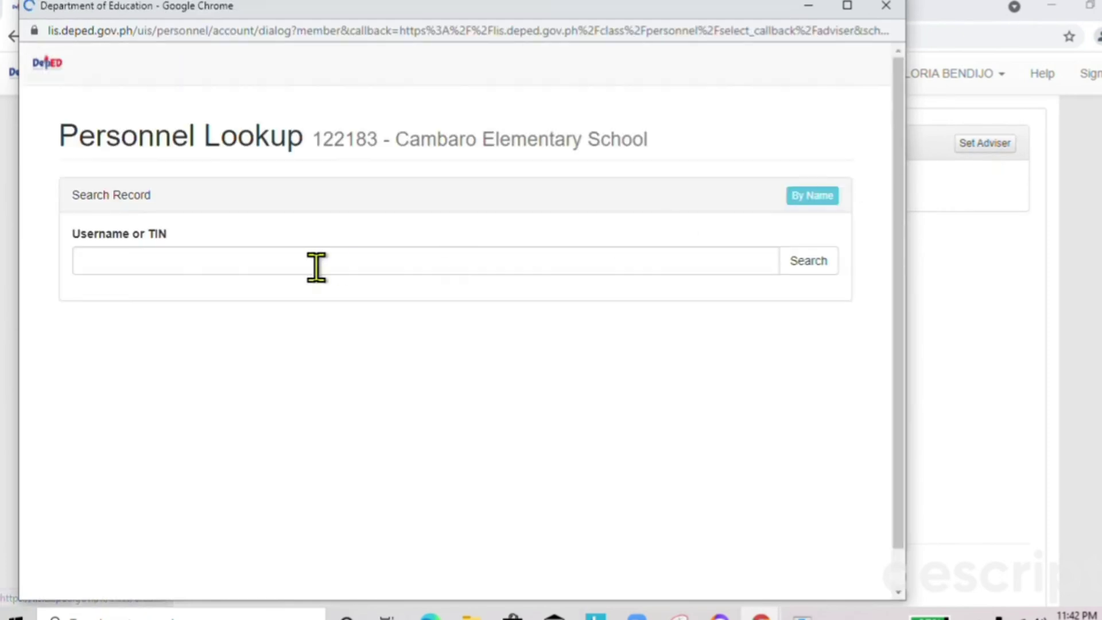
left_click(153, 266)
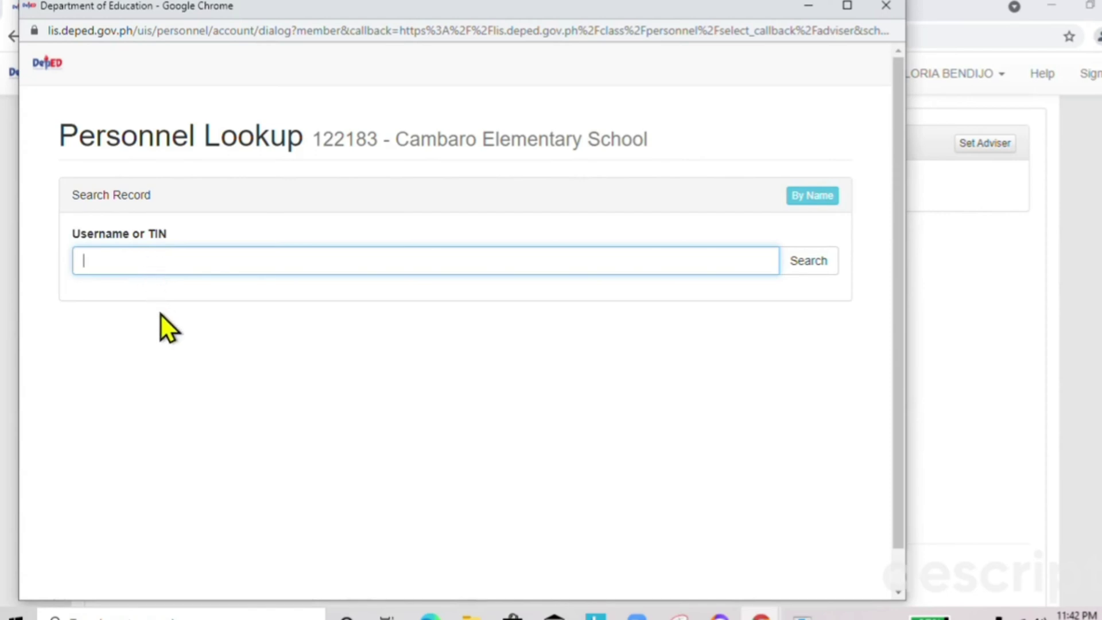
right_click(128, 264)
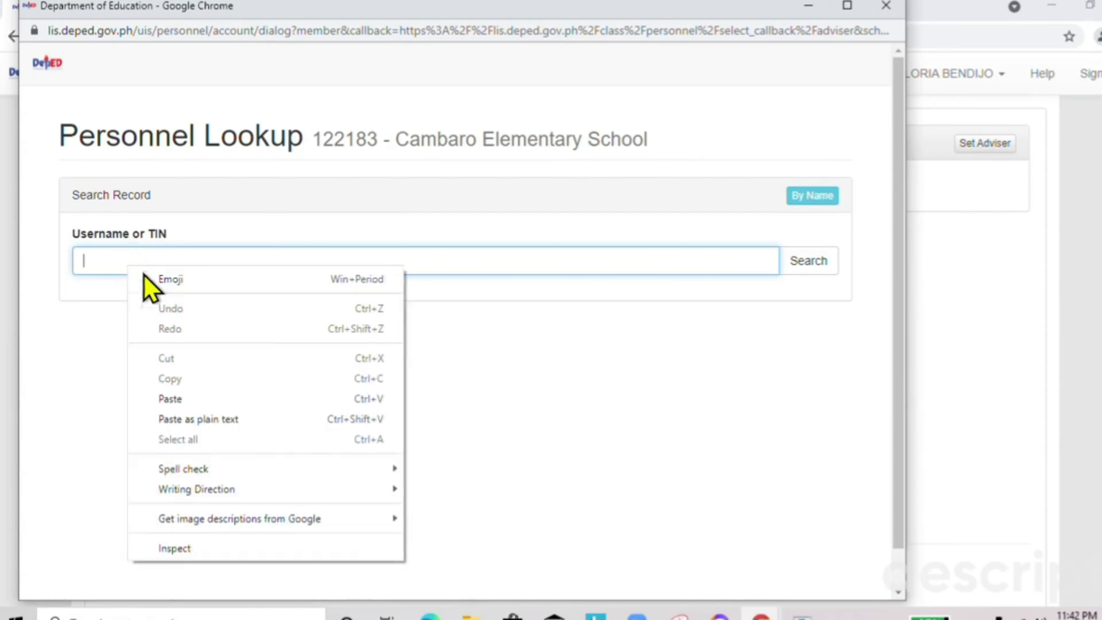
left_click(189, 402)
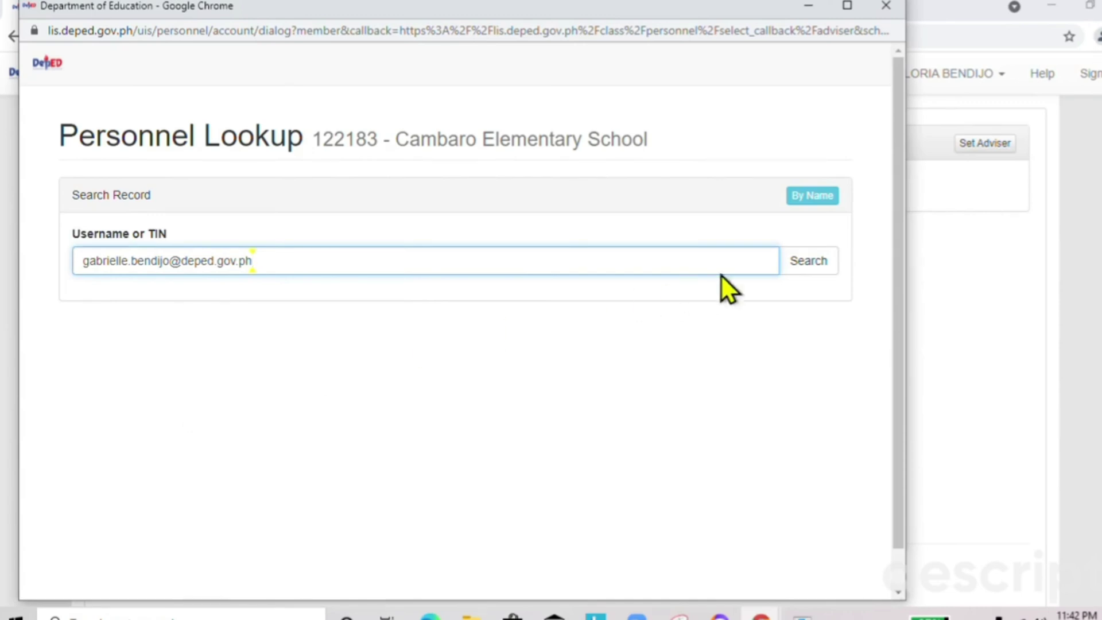
left_click(827, 260)
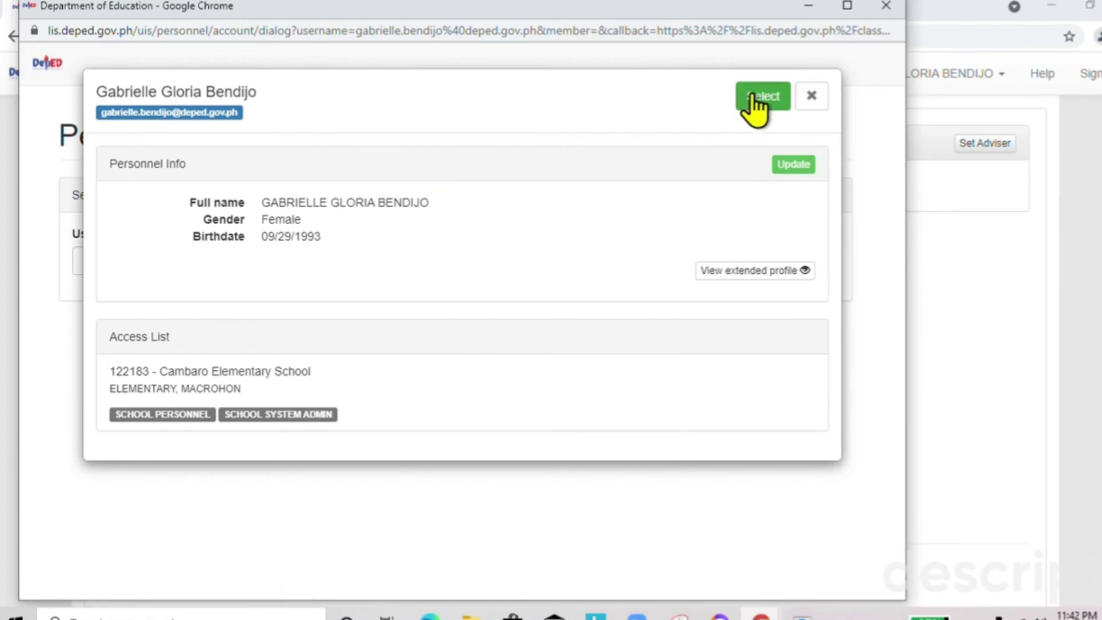
left_click(755, 98)
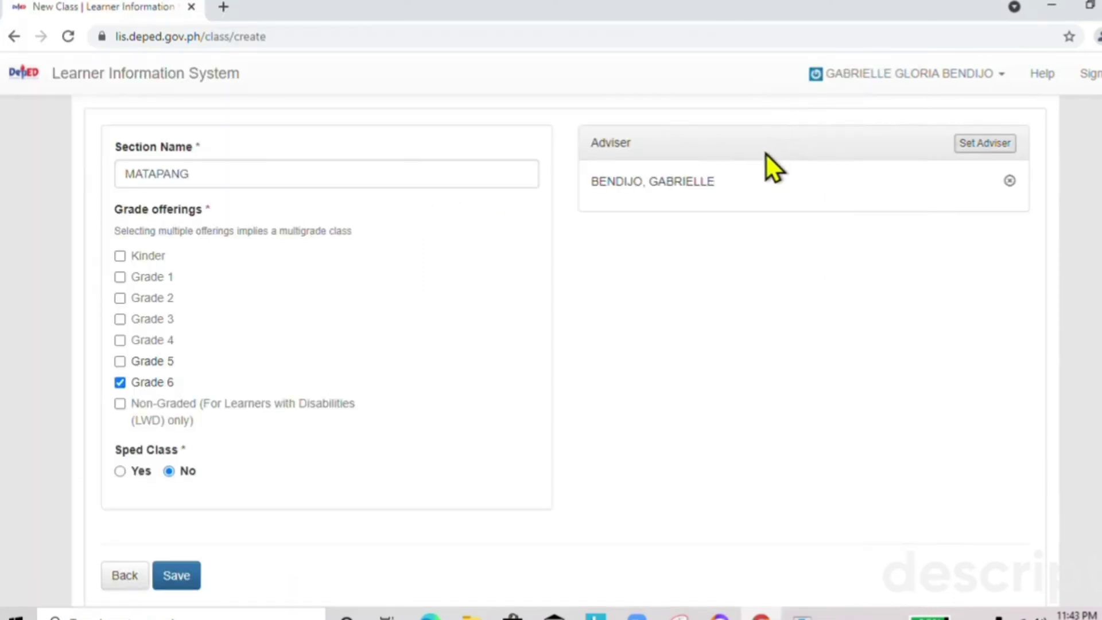
Save the New Class form so MATAPANG is listed under Grade 6.
scroll(766, 154, "down", 2)
scroll(764, 153, "up", 3)
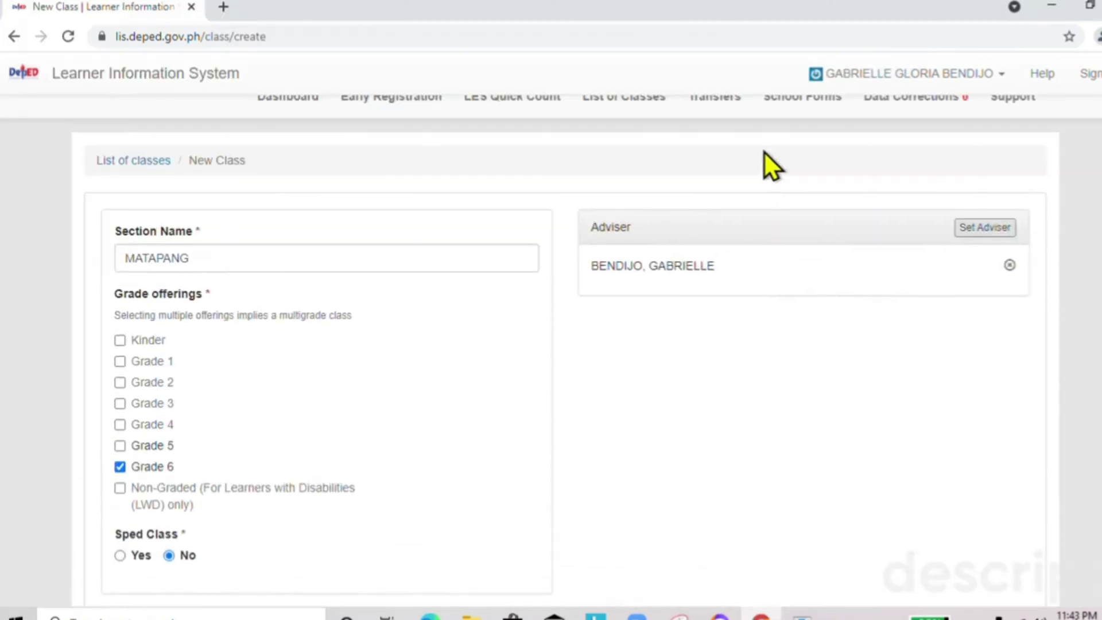
scroll(764, 153, "down", 2)
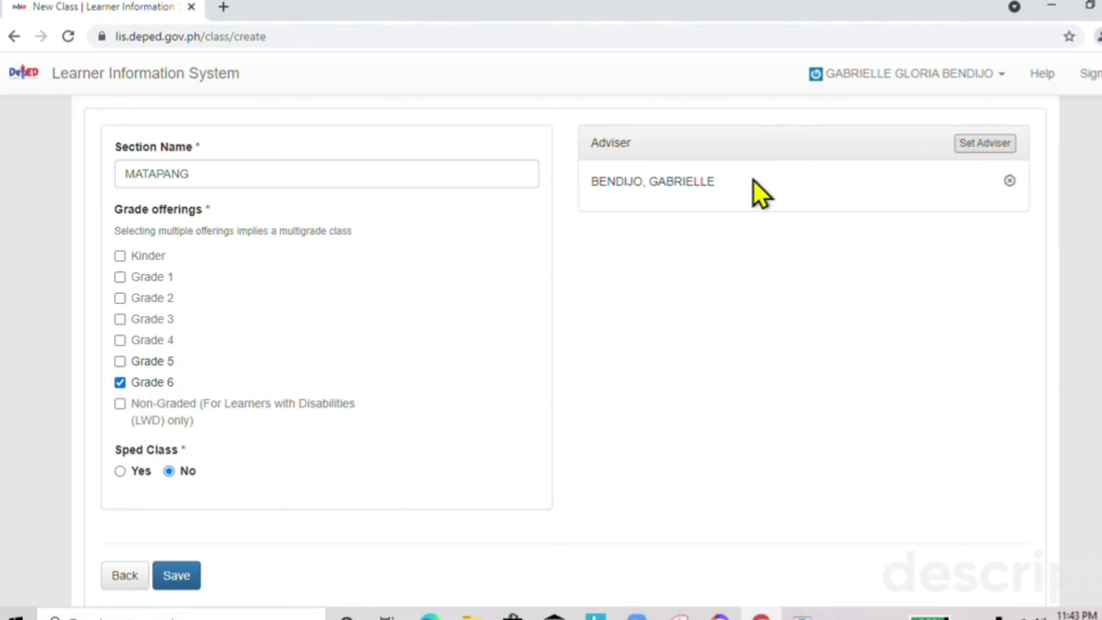
left_click(176, 575)
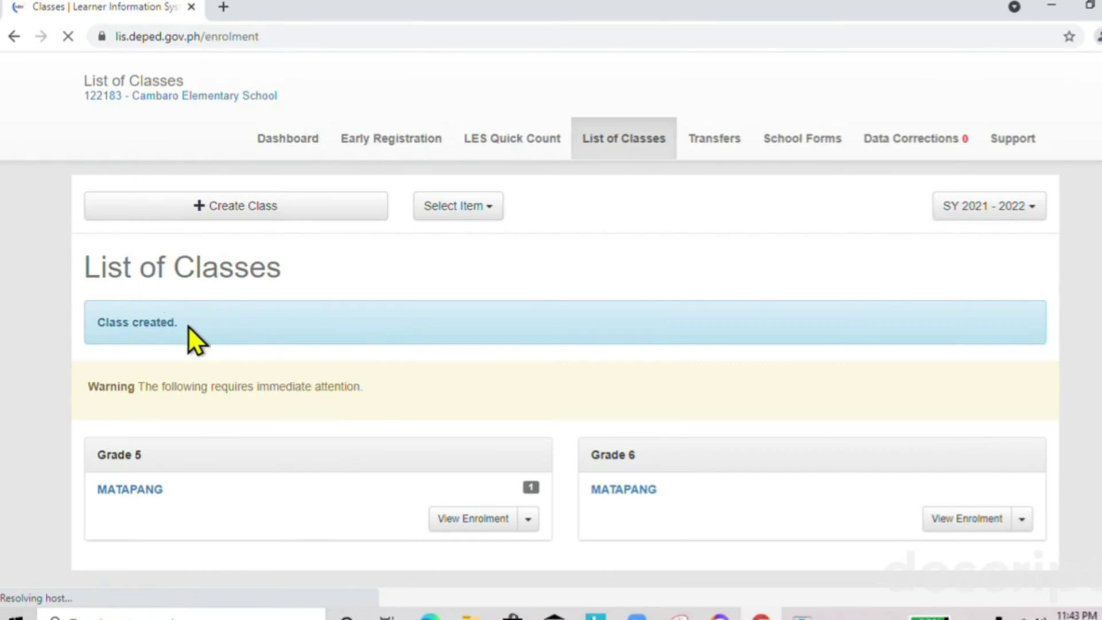
scroll(469, 429, "down", 1)
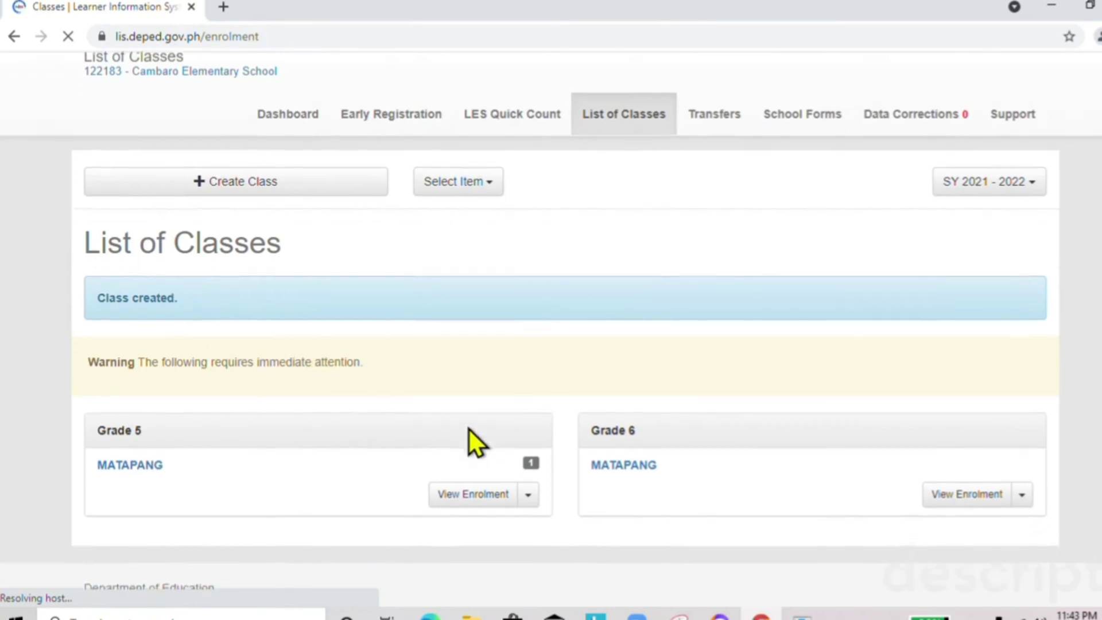
Open the Grade 6 MATAPANG masterlist and choose Enrol Learner.
left_click(954, 493)
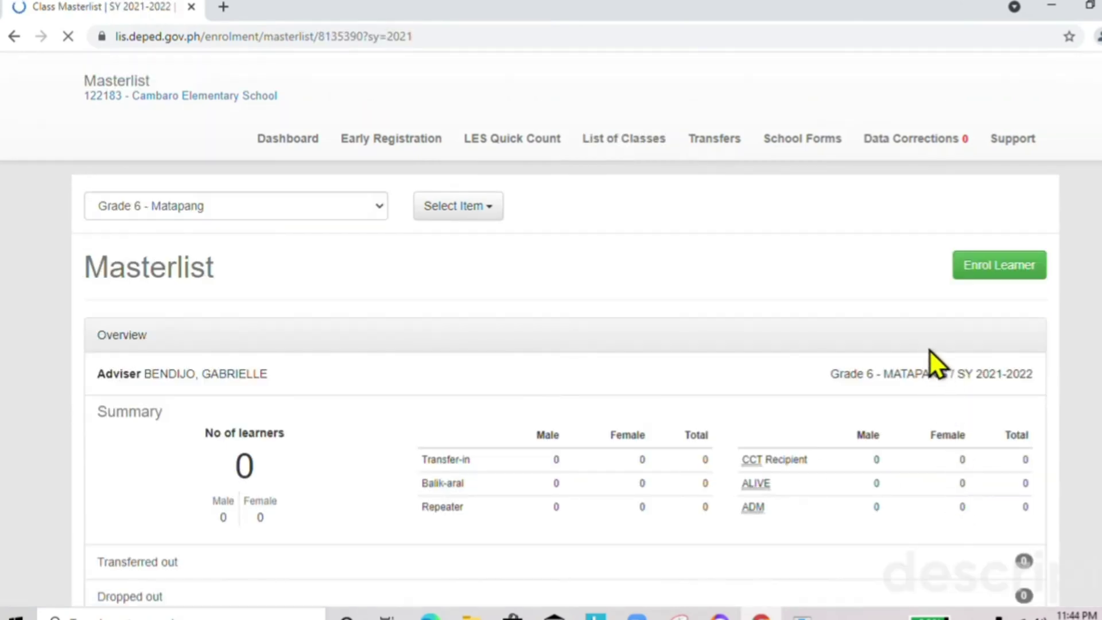
left_click(987, 271)
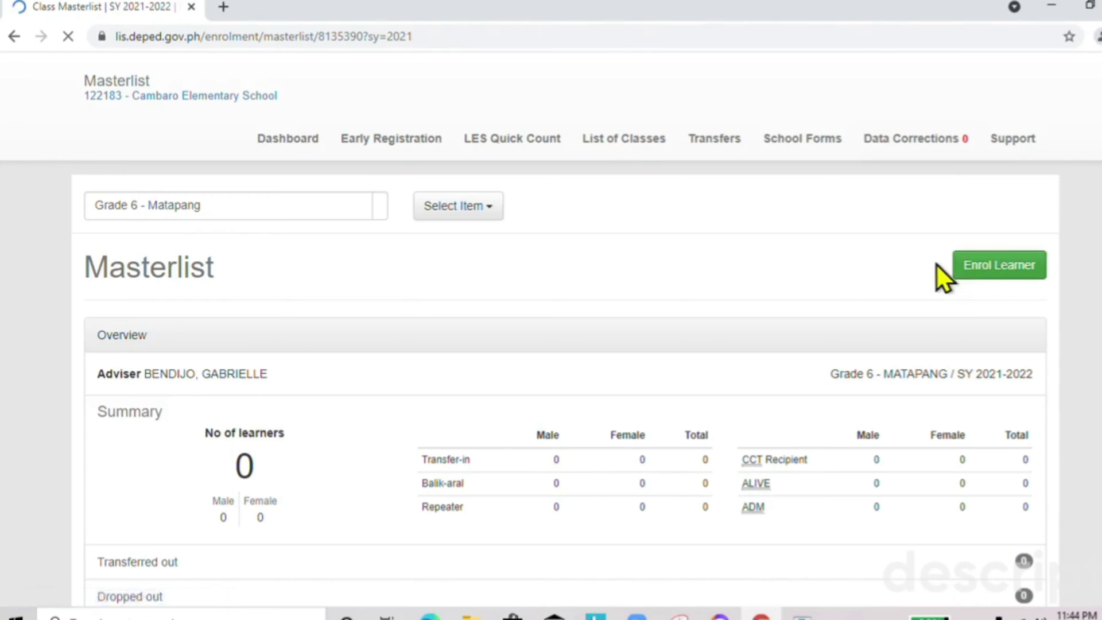
left_click(970, 278)
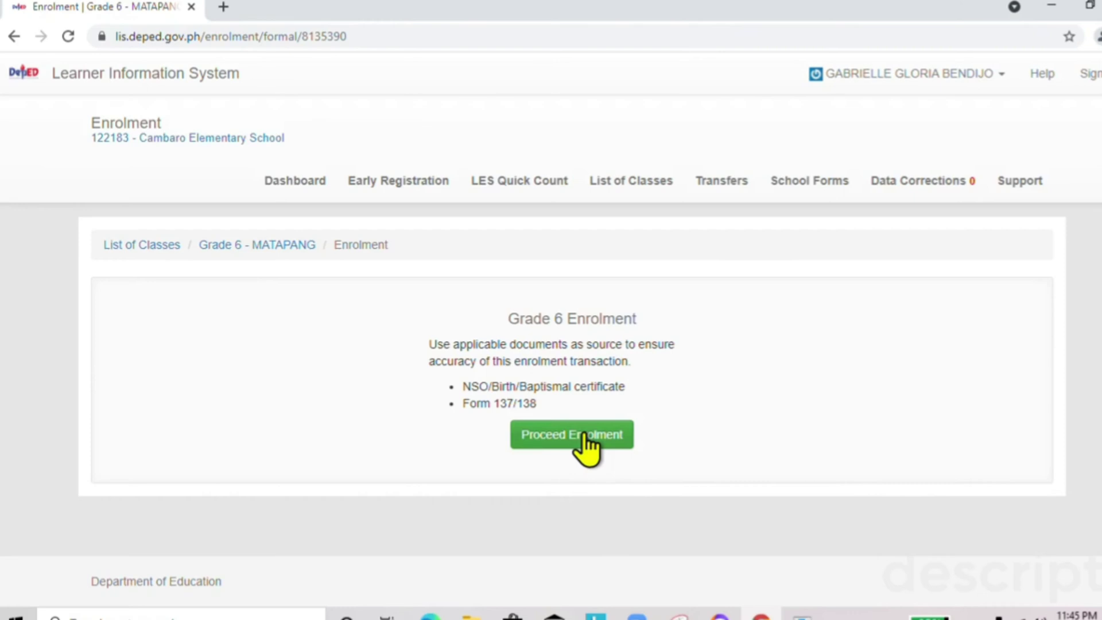
Search the learner by their LRN, preview the record and continue to the enrolment form.
left_click(585, 435)
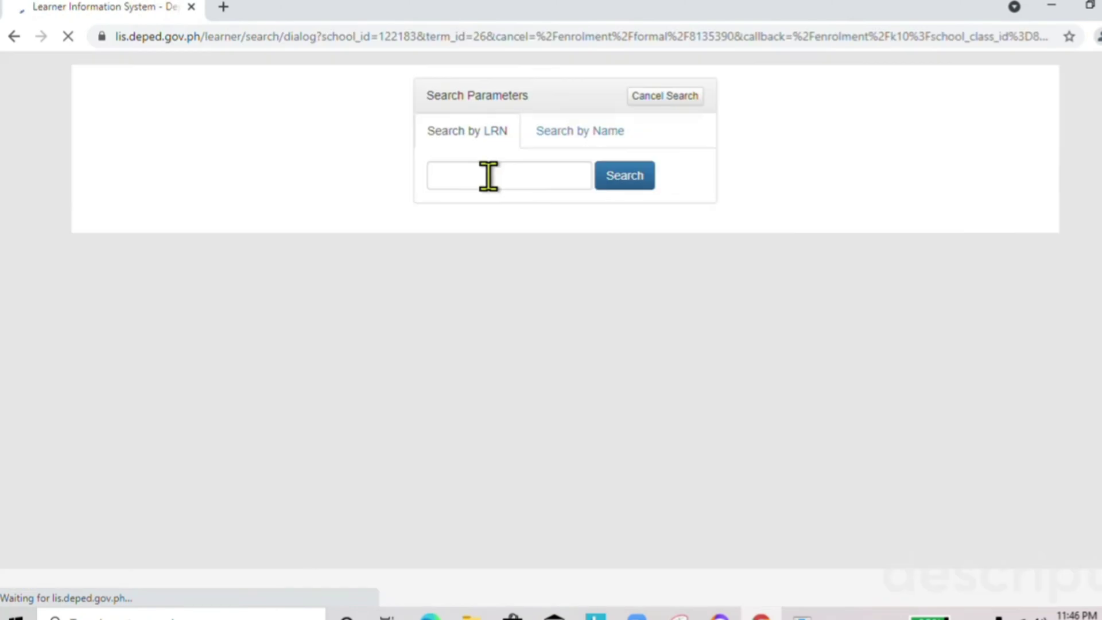
left_click(496, 176)
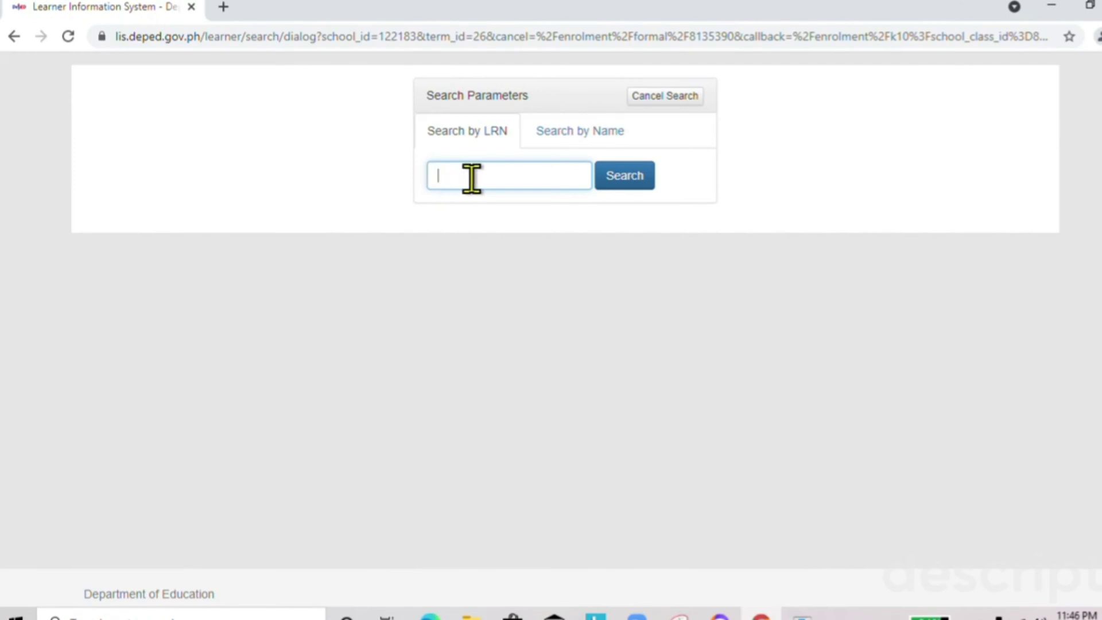
left_click(626, 180)
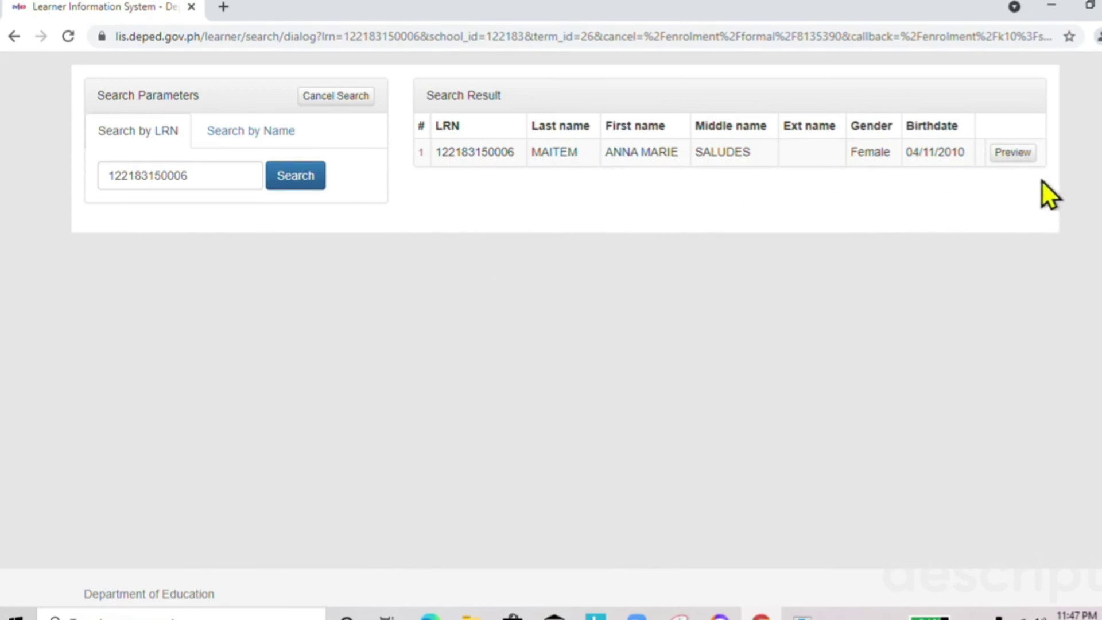
left_click(1014, 154)
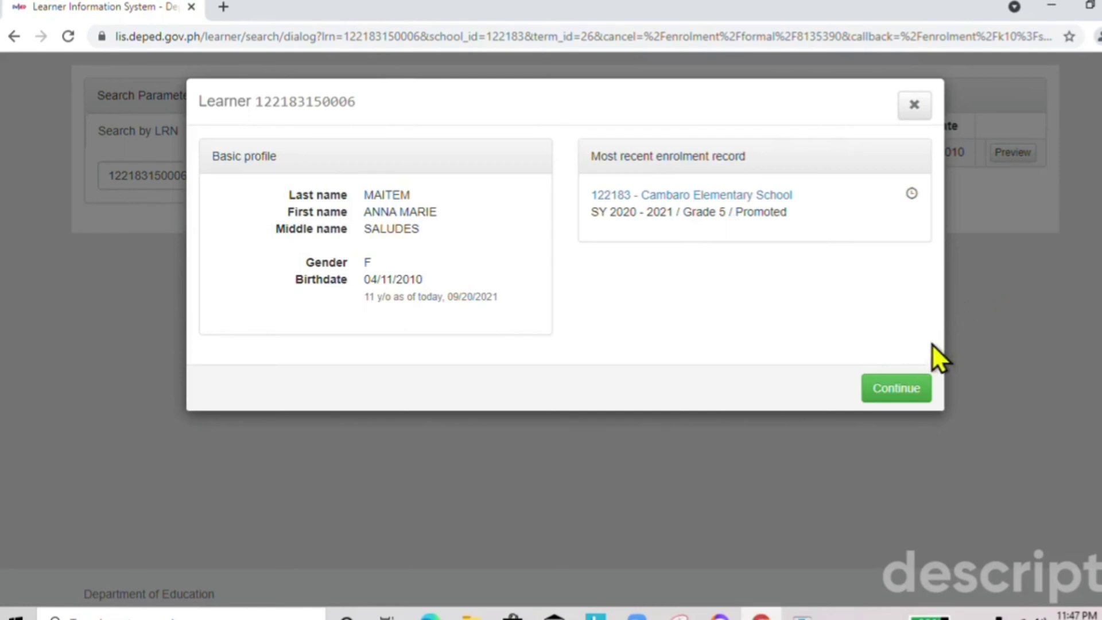
left_click(910, 389)
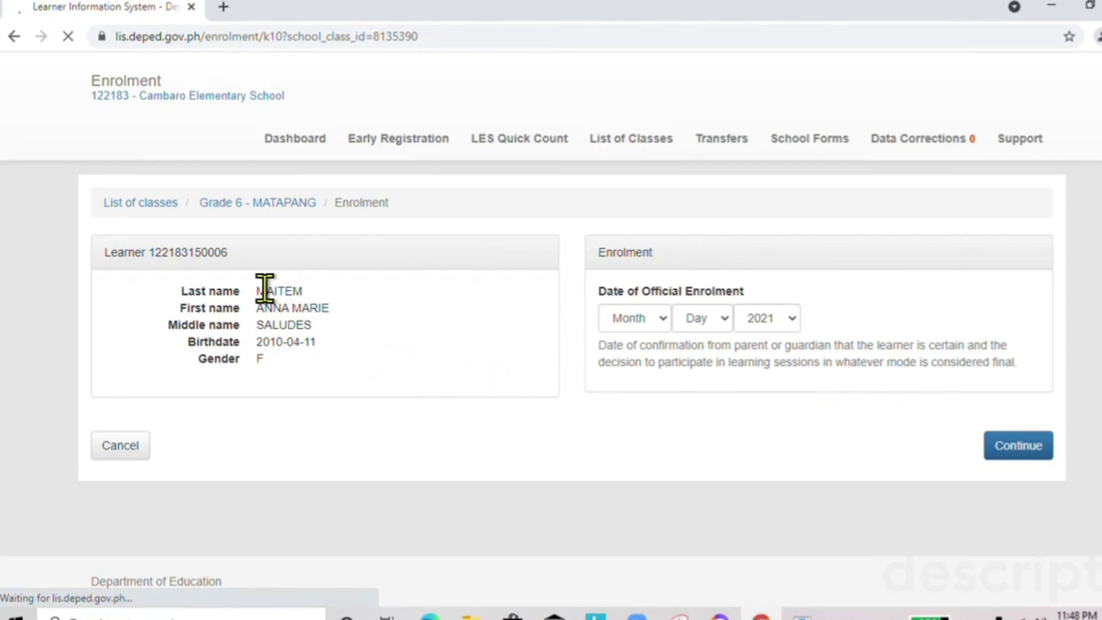
Set the Date of Official Enrolment to Sep 13, 2021 and continue.
left_click_drag(265, 290, 412, 362)
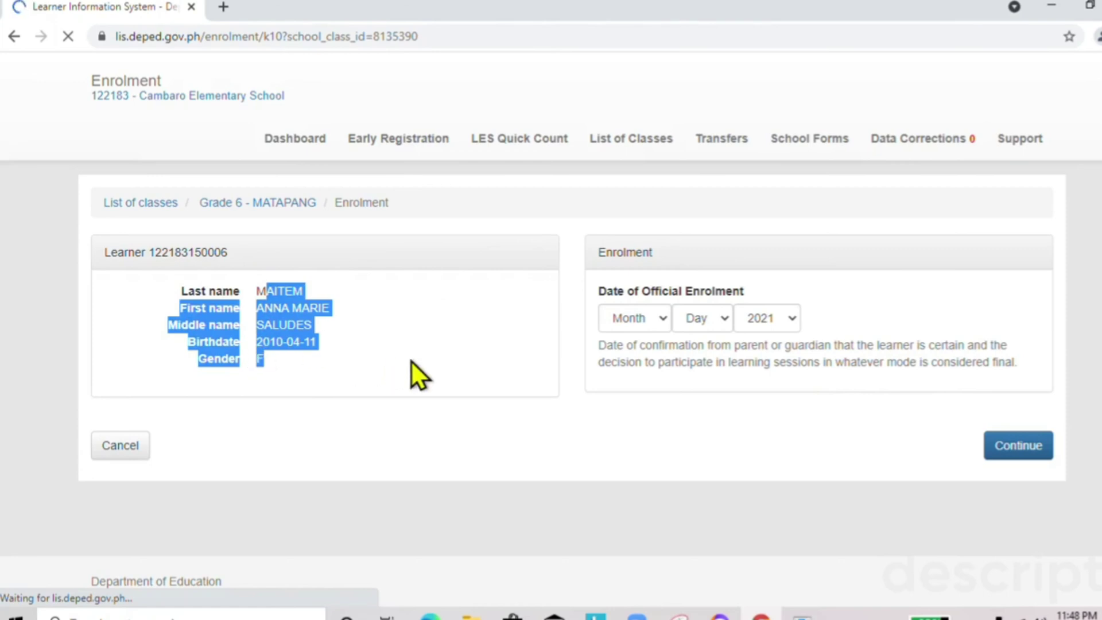
left_click(436, 365)
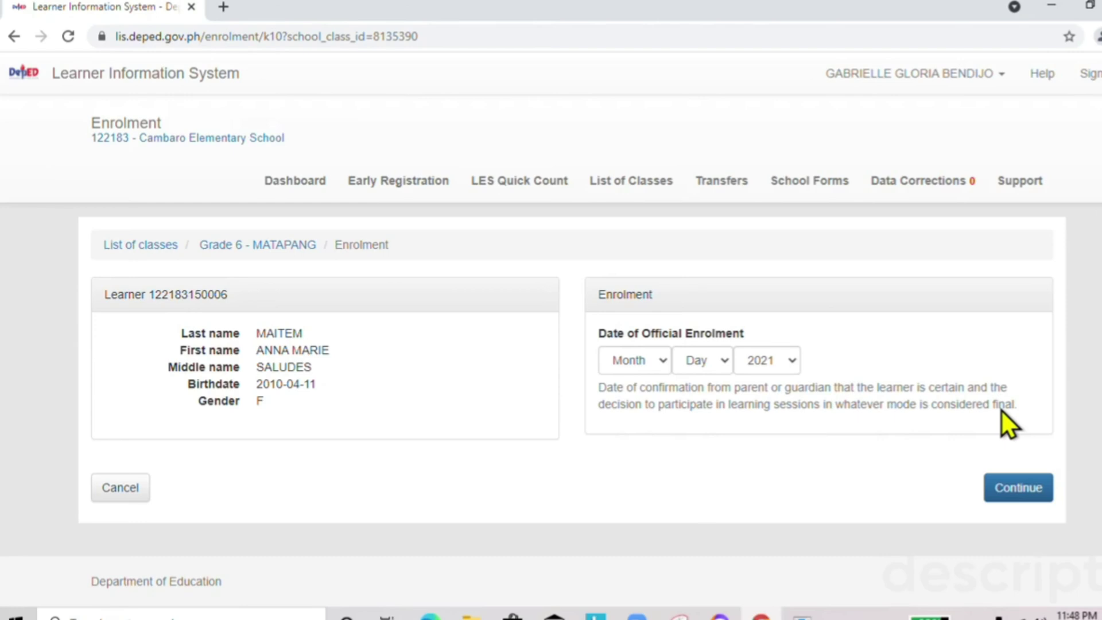
left_click(663, 360)
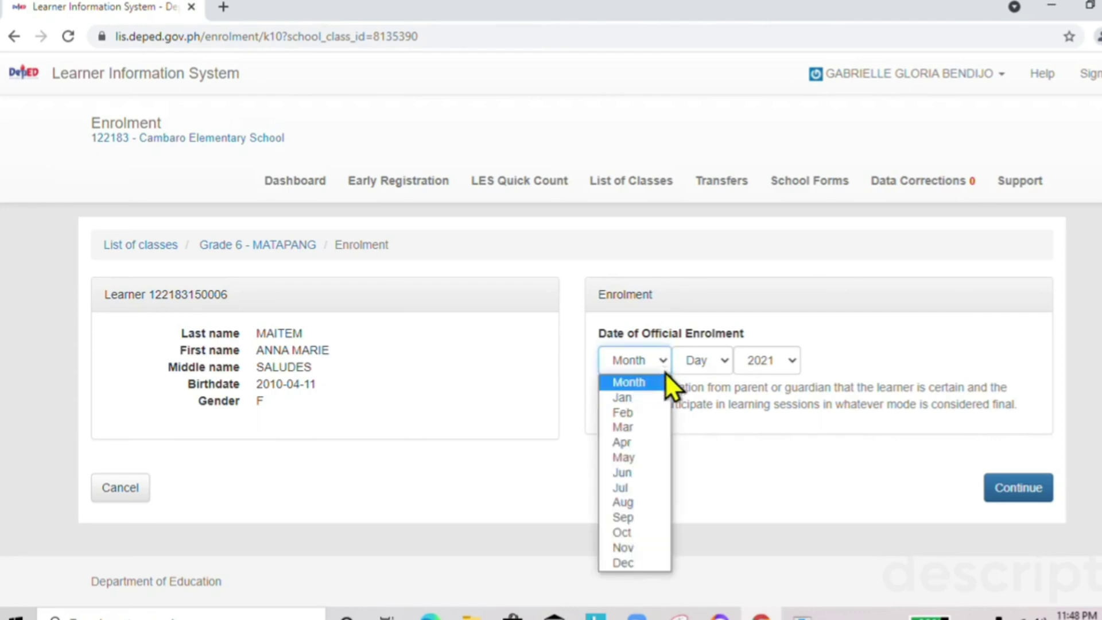
left_click(648, 517)
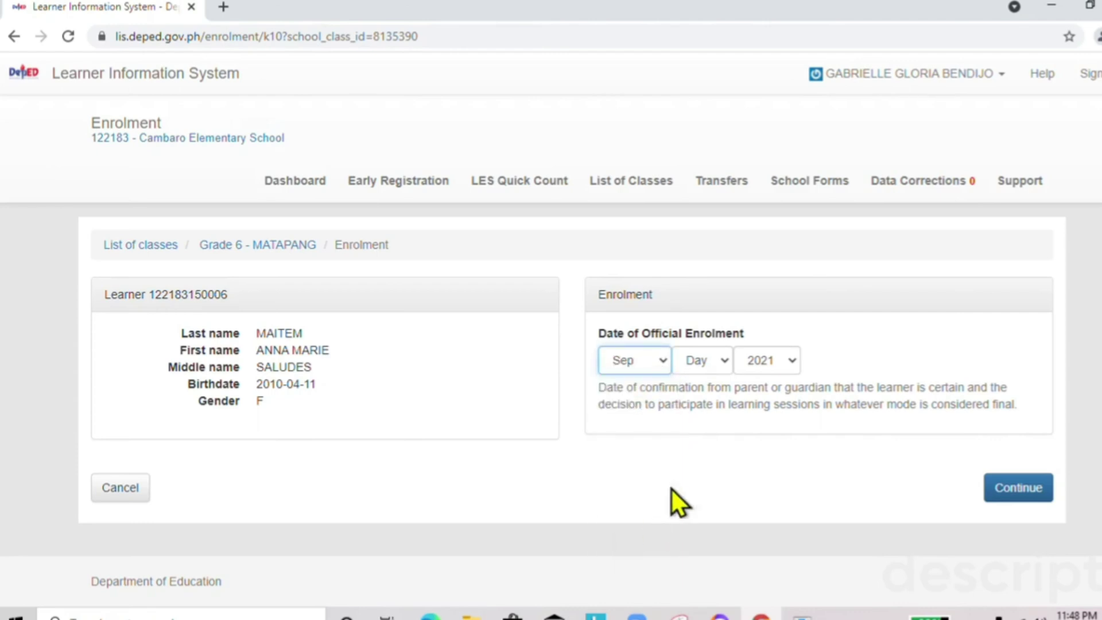
left_click(714, 359)
left_click(709, 245)
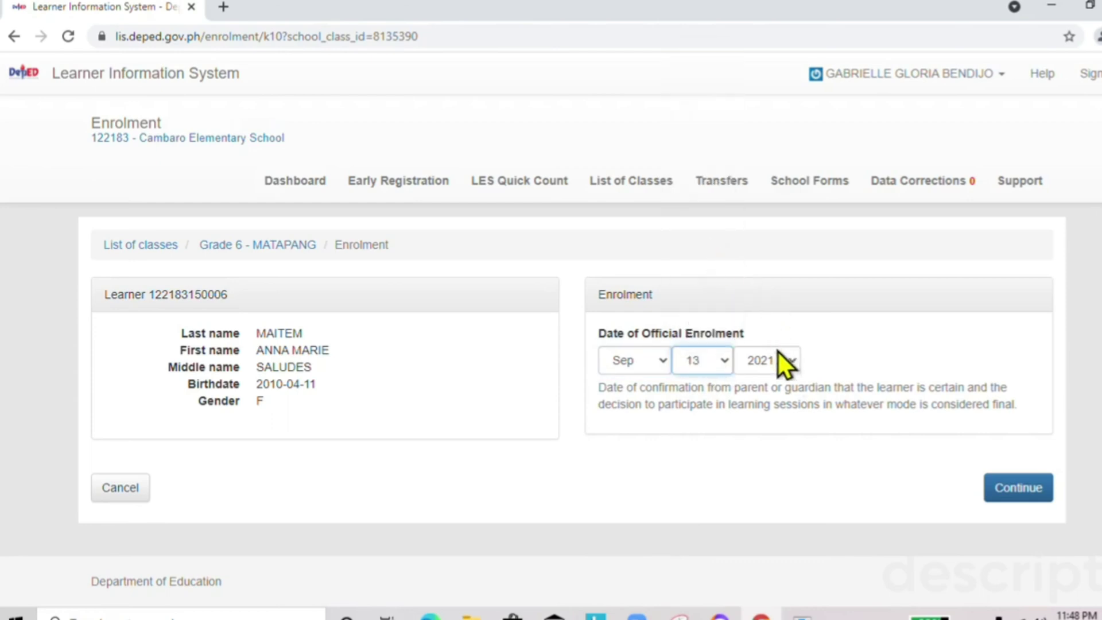
left_click(1012, 498)
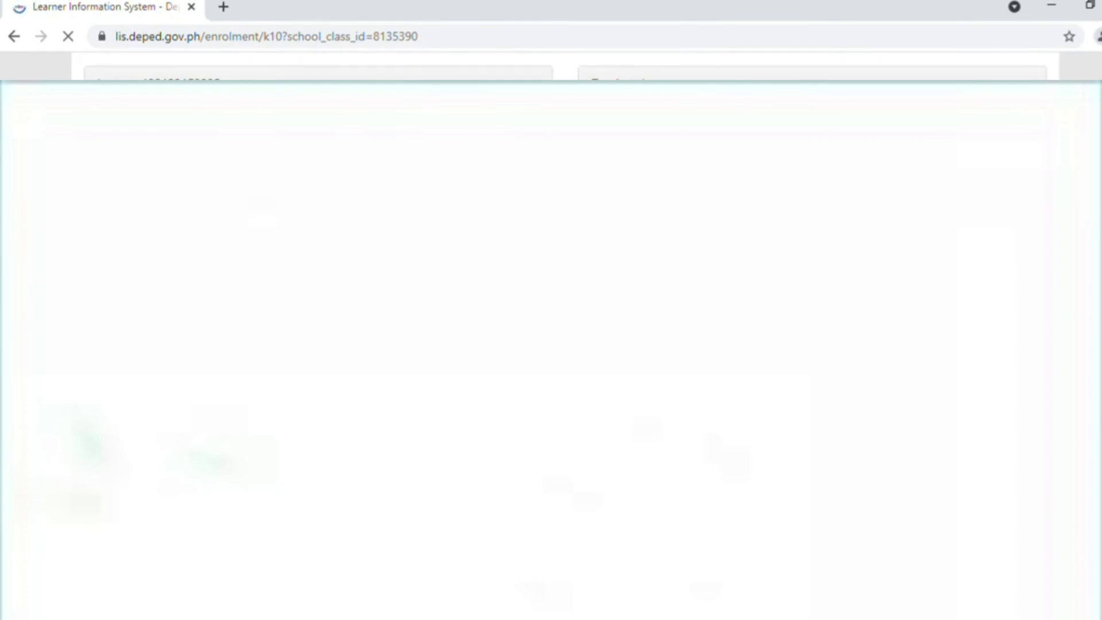
Enrol the learner, saving them into the Grade 6 - Matapang masterlist.
scroll(551, 310, "down", 10)
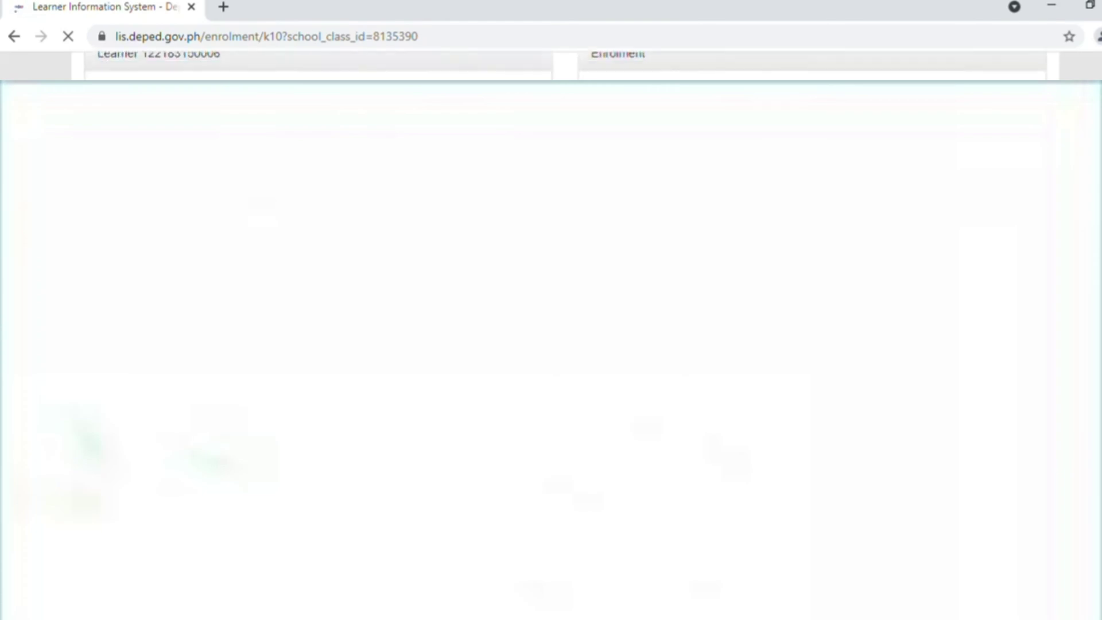
scroll(551, 310, "down", 1)
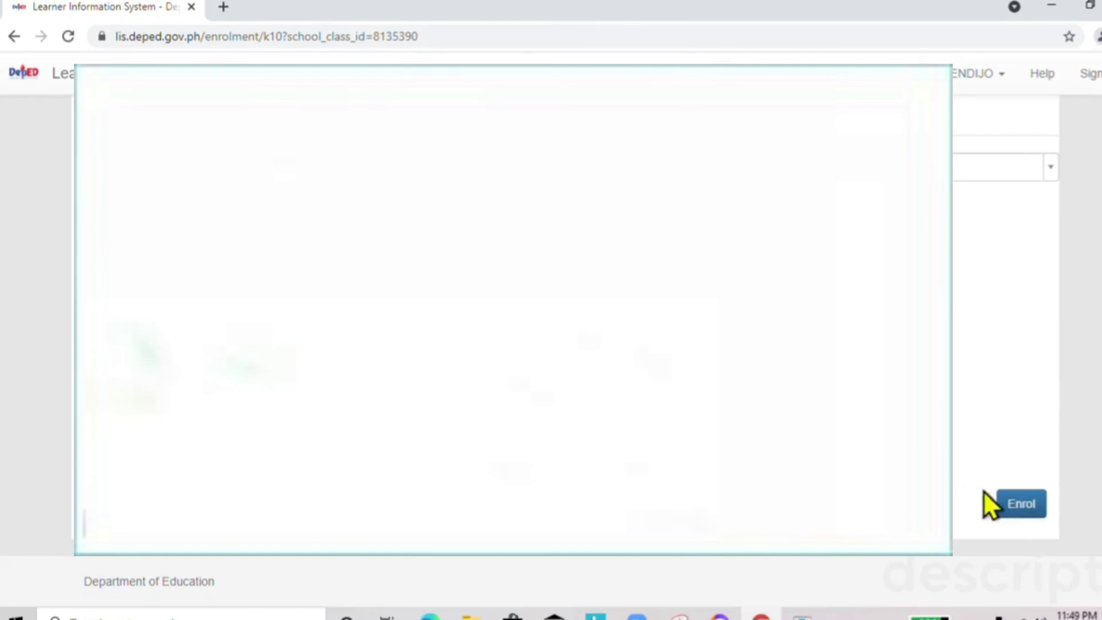
left_click(1017, 505)
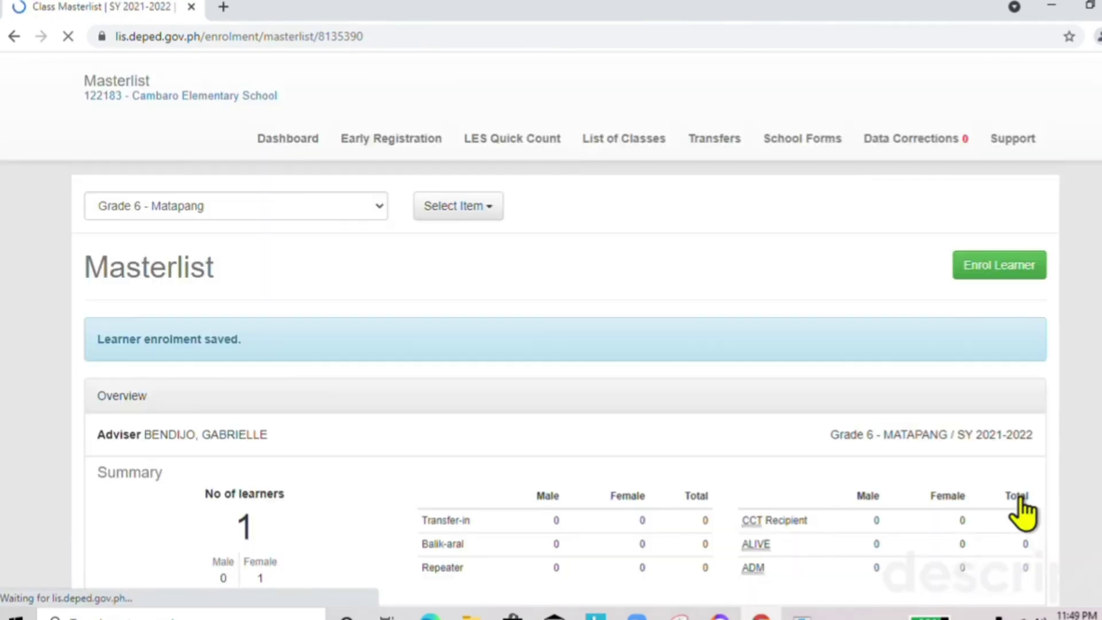
Review the 'Learner enrolment saved.' message and the one learner in the Enrolment table.
scroll(871, 474, "down", 6)
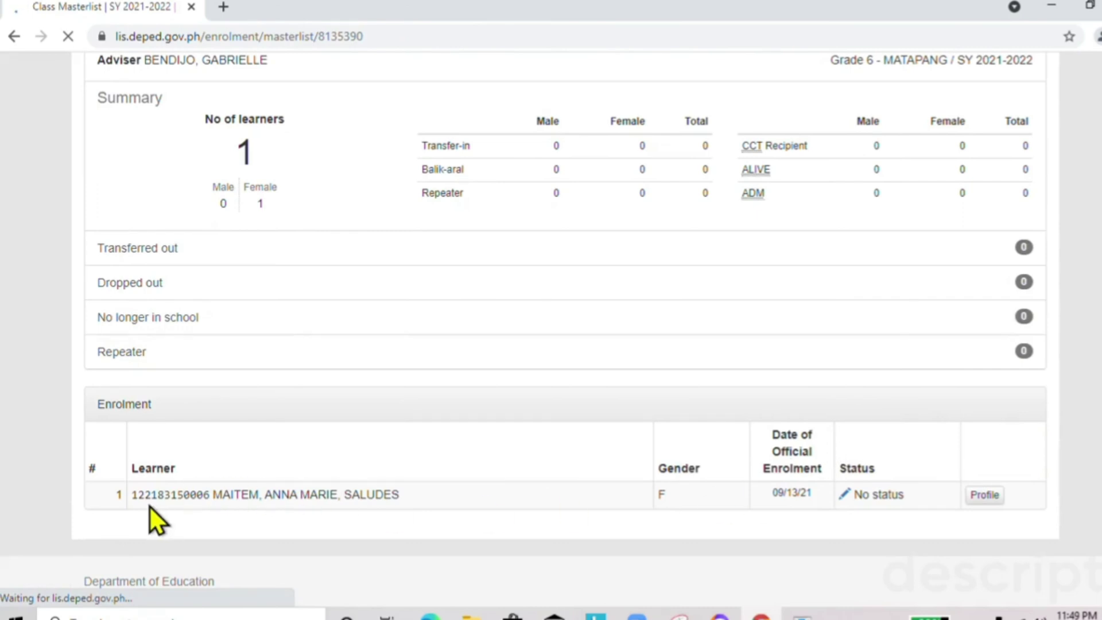
scroll(1033, 116, "up", 2)
scroll(861, 166, "up", 6)
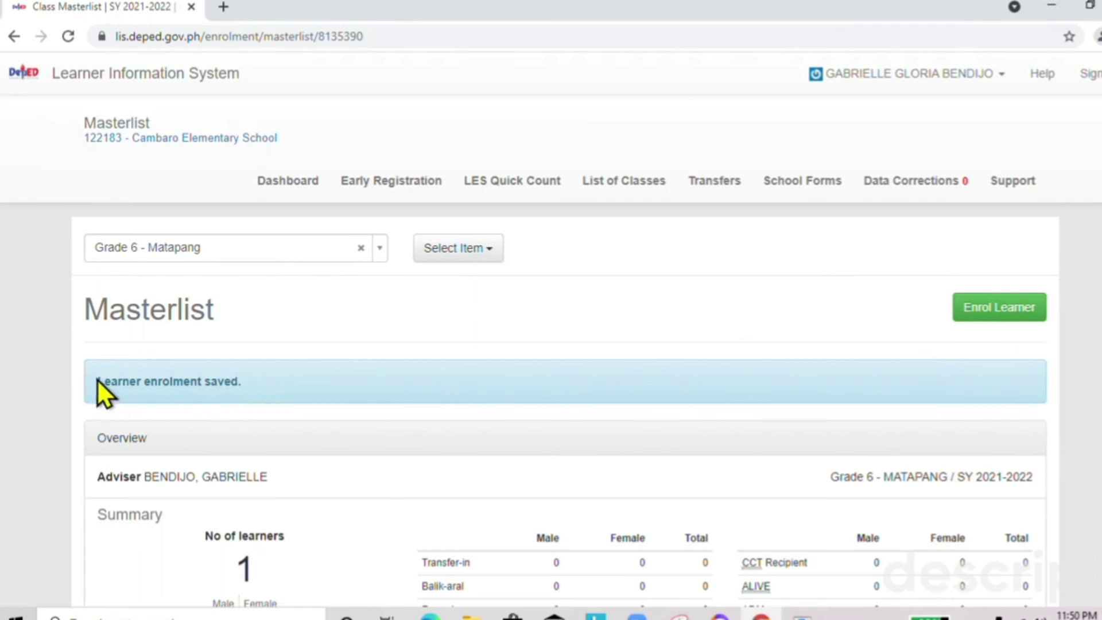
left_click_drag(105, 381, 293, 388)
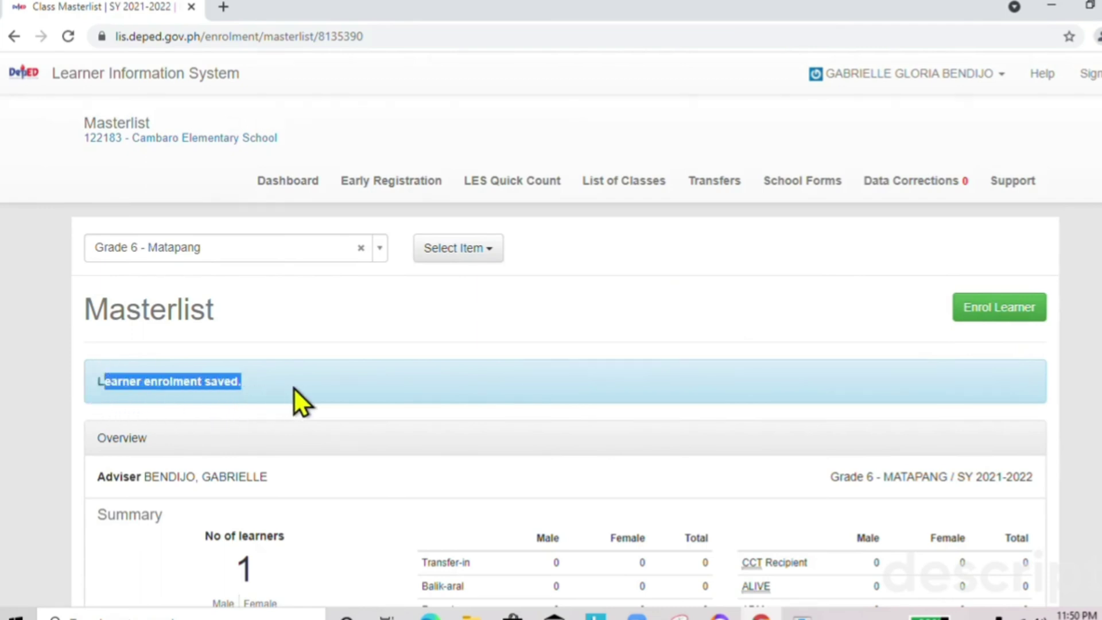
left_click(1018, 351)
scroll(983, 323, "down", 1)
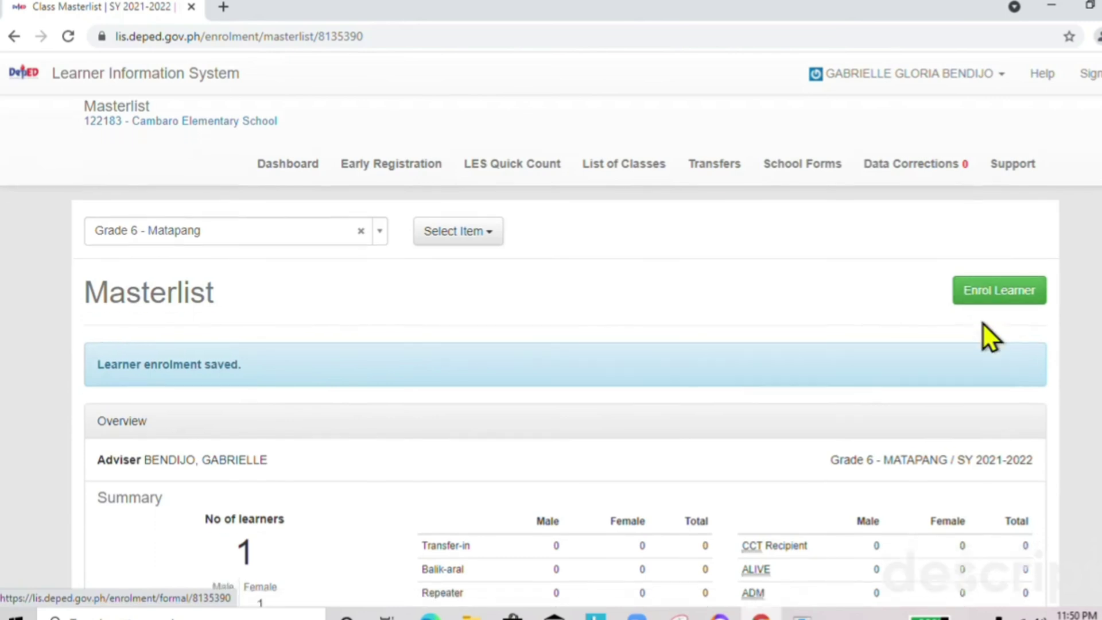
scroll(983, 324, "down", 8)
scroll(970, 313, "up", 8)
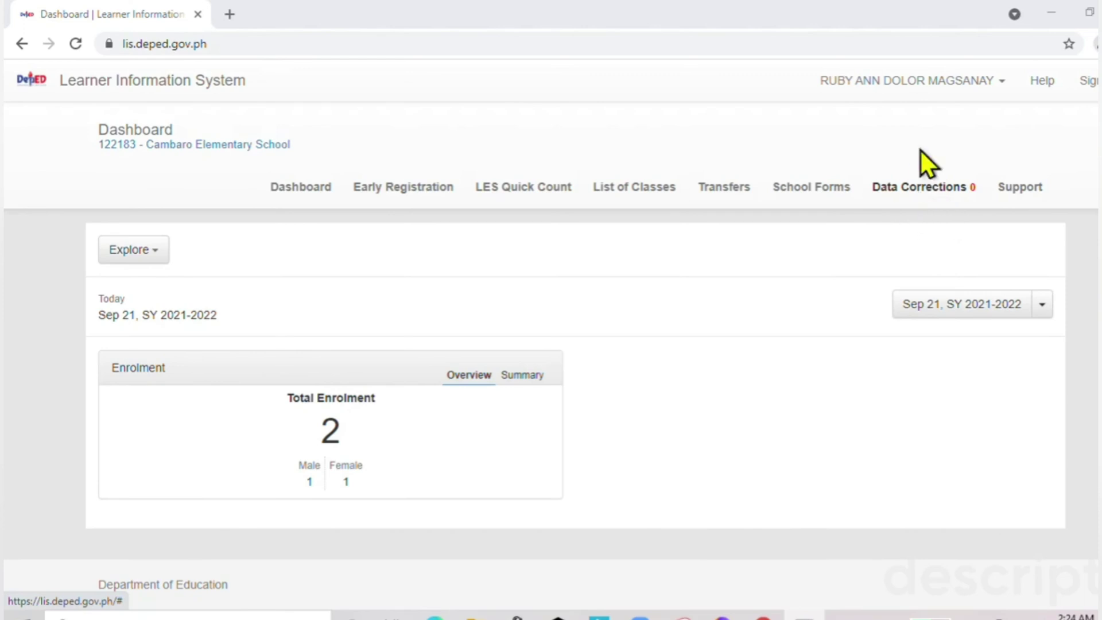
Open Administration from the user name menu to view Cambaro Elementary School personnel.
left_click(933, 82)
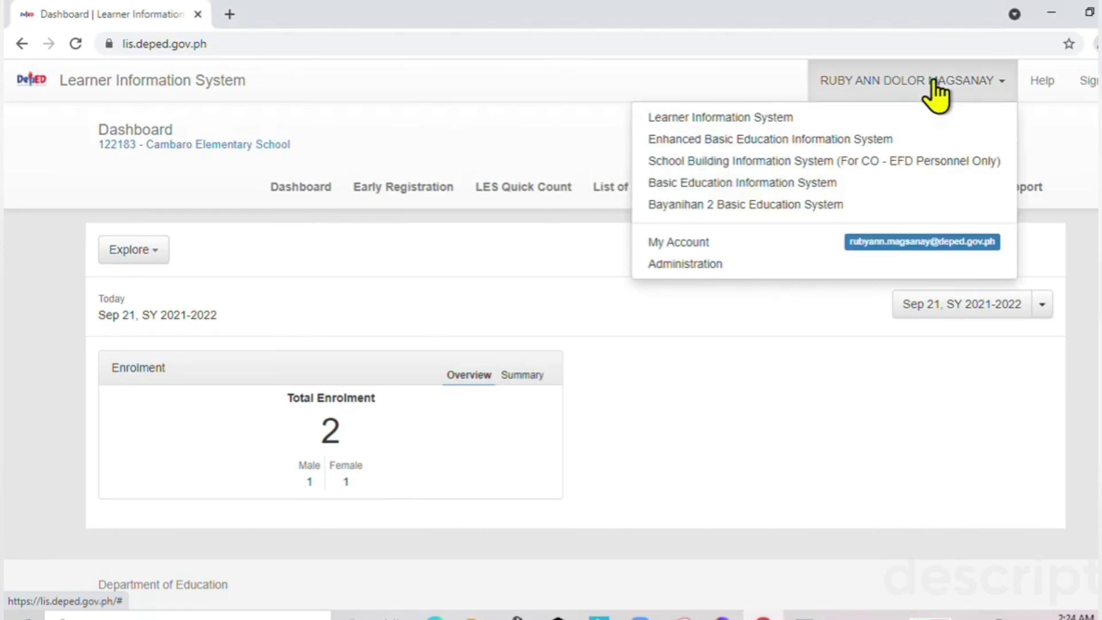
left_click(691, 265)
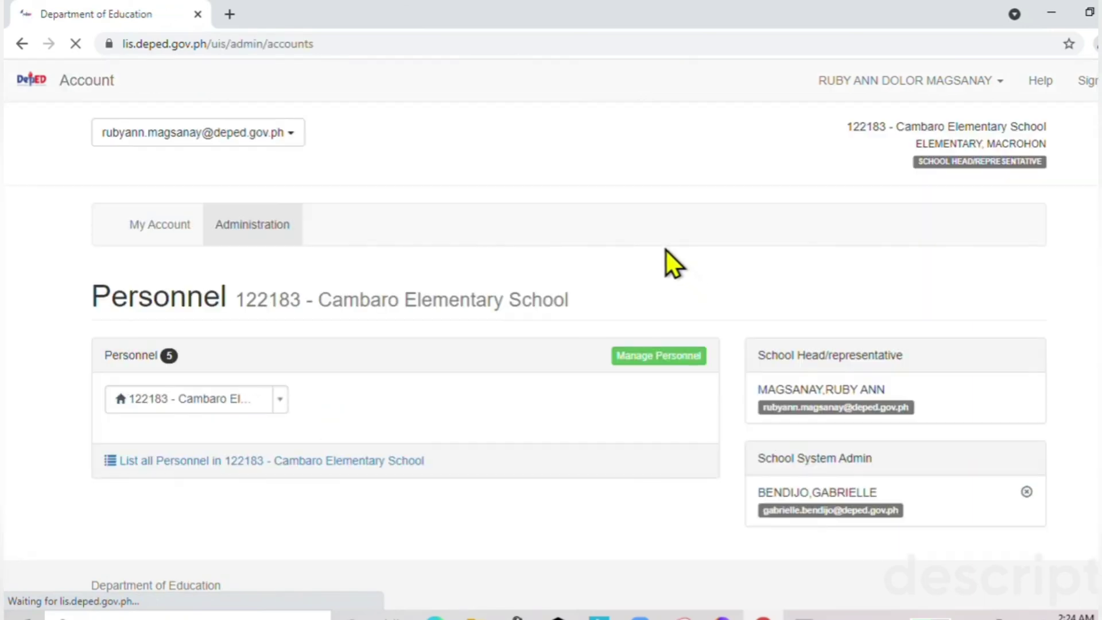
List all personnel in 122183 - Cambaro Elementary School.
left_click(210, 463)
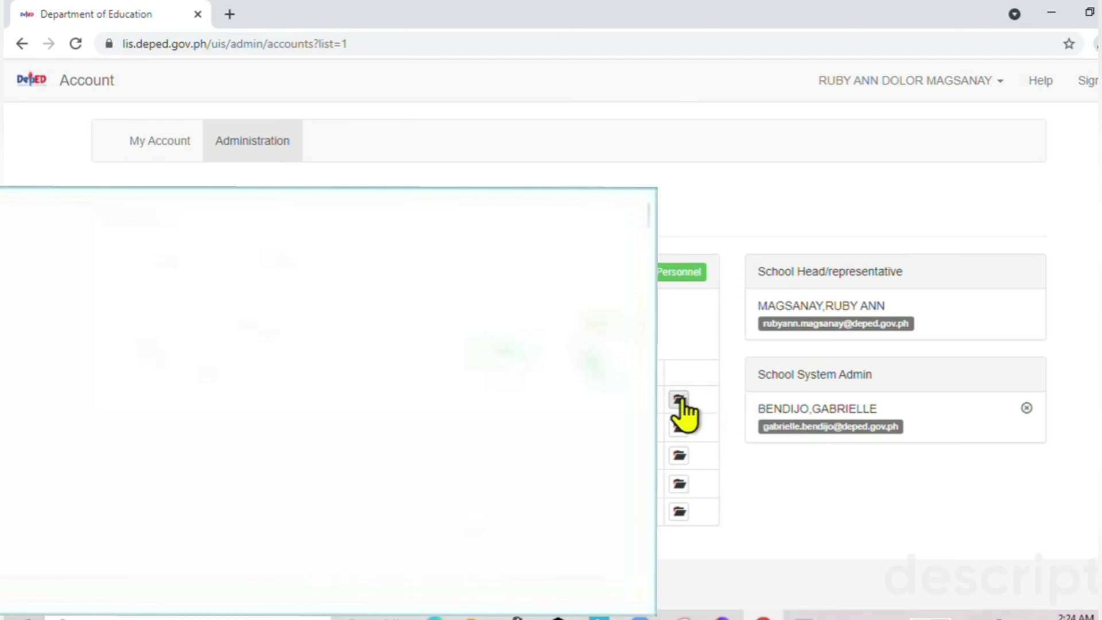
Add the SCHOOL SYSTEM ADMIN role to the first listed staff member's account.
left_click(681, 400)
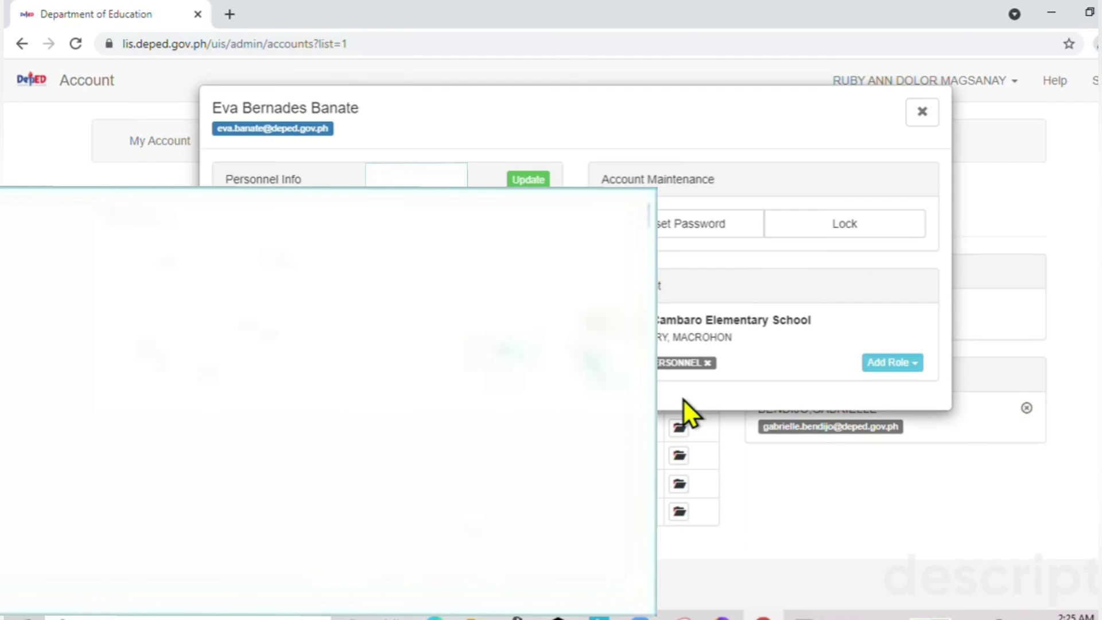
left_click(904, 363)
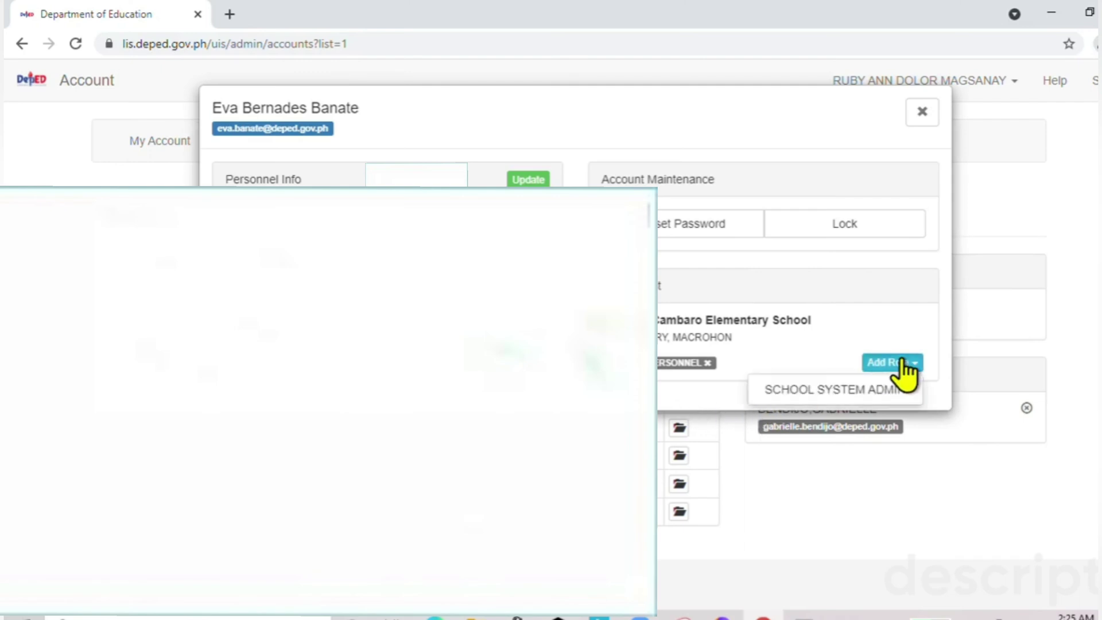
left_click(824, 389)
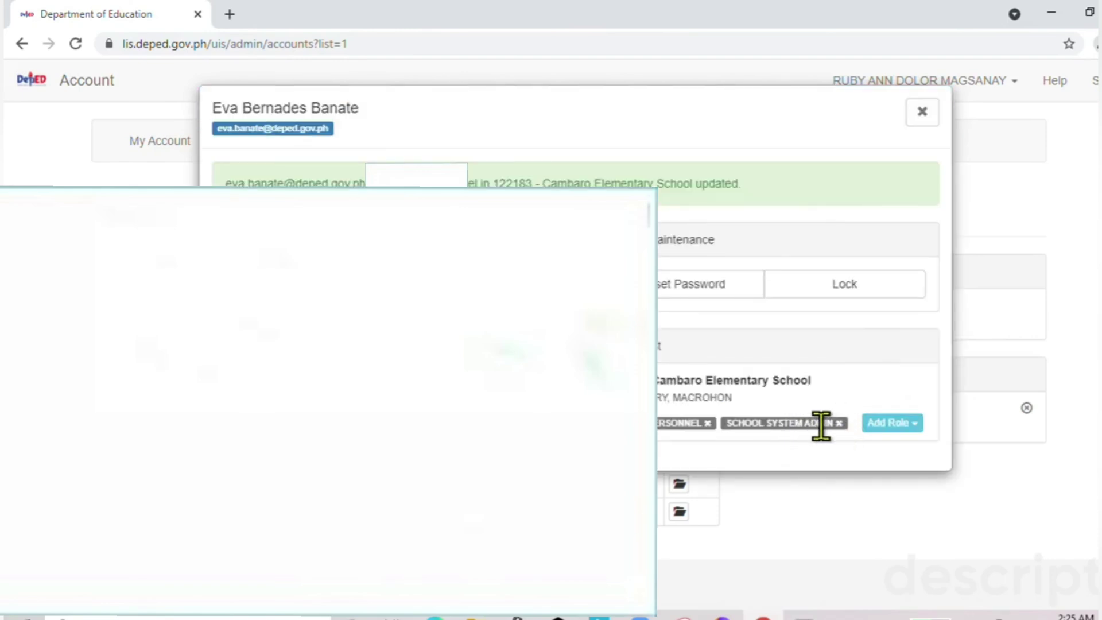
left_click(680, 454)
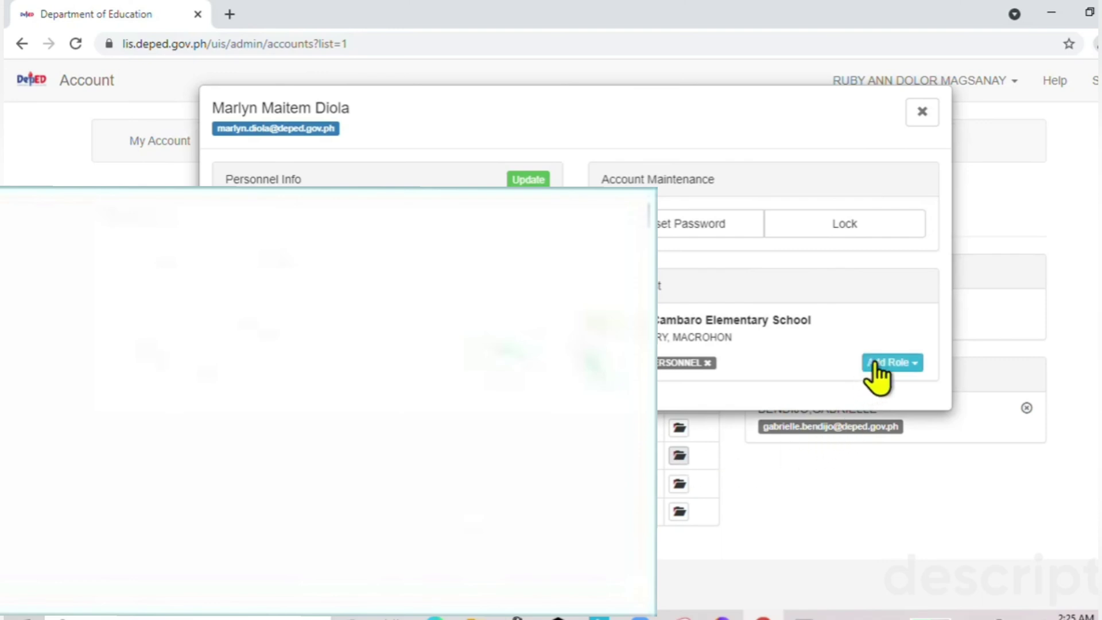
Grant SCHOOL SYSTEM ADMIN to the second staff member, then open the last member's account.
left_click(884, 361)
left_click(850, 390)
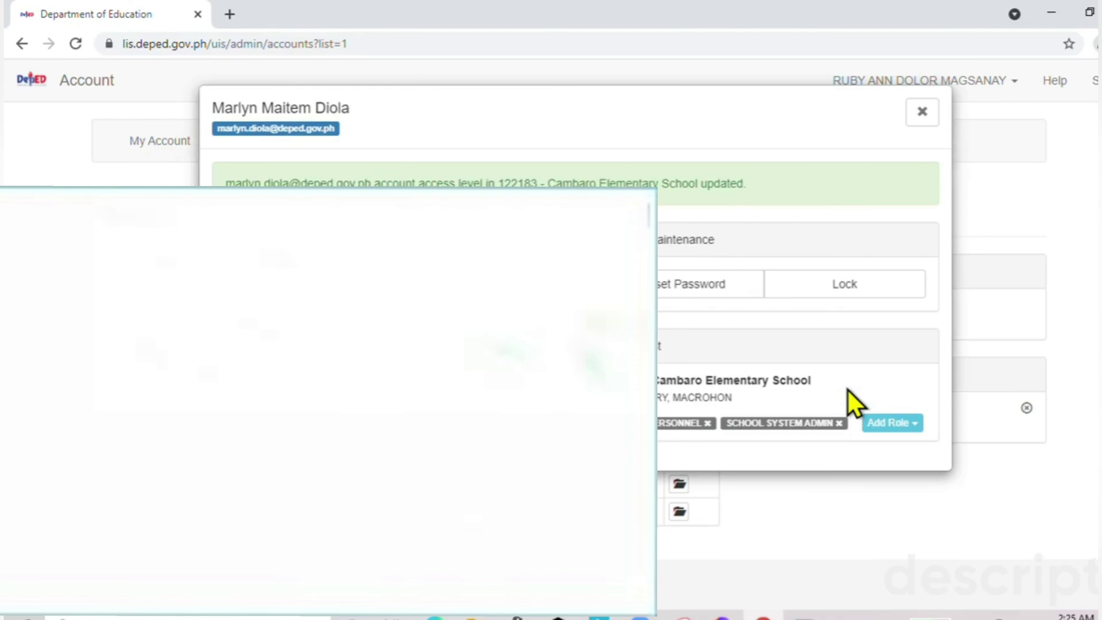
left_click(922, 111)
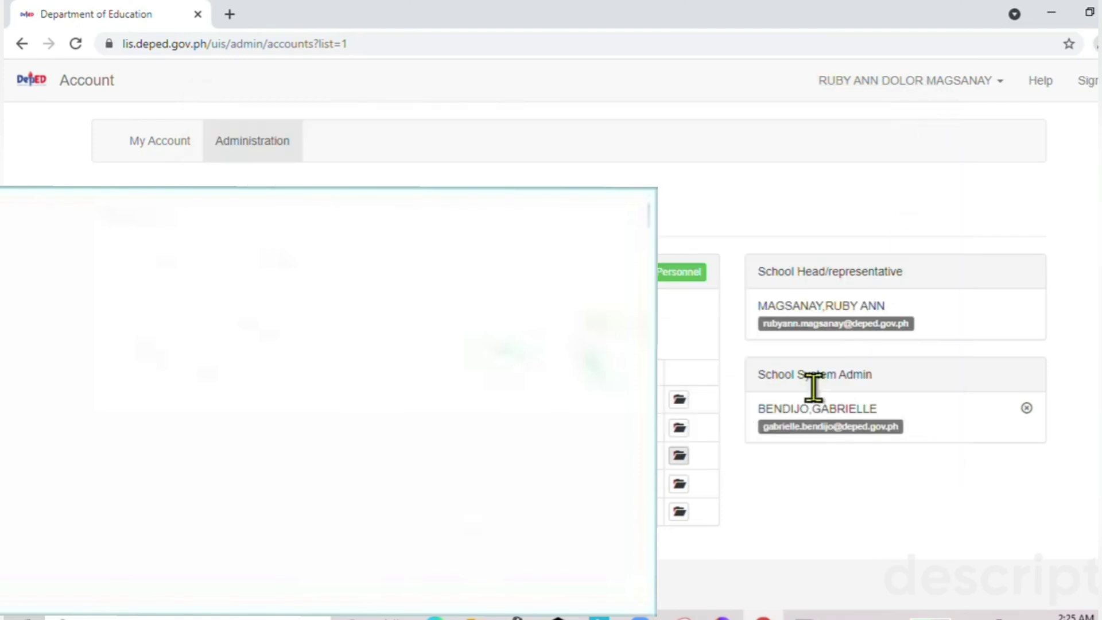
left_click(679, 511)
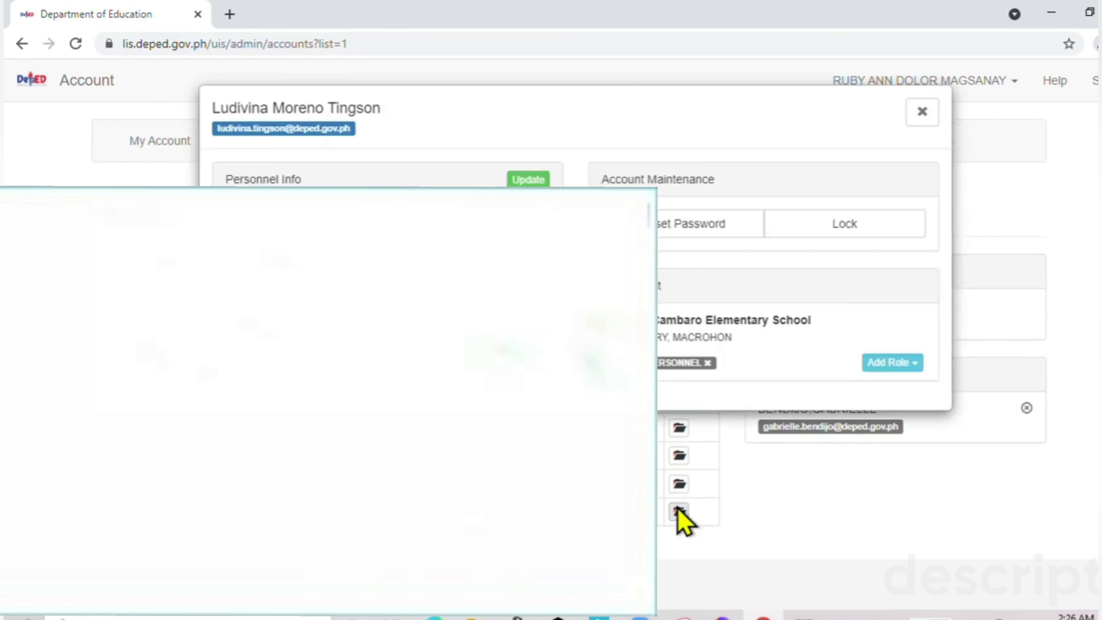
Add SCHOOL SYSTEM ADMIN to the last staff member's account and close the dialog.
left_click(896, 362)
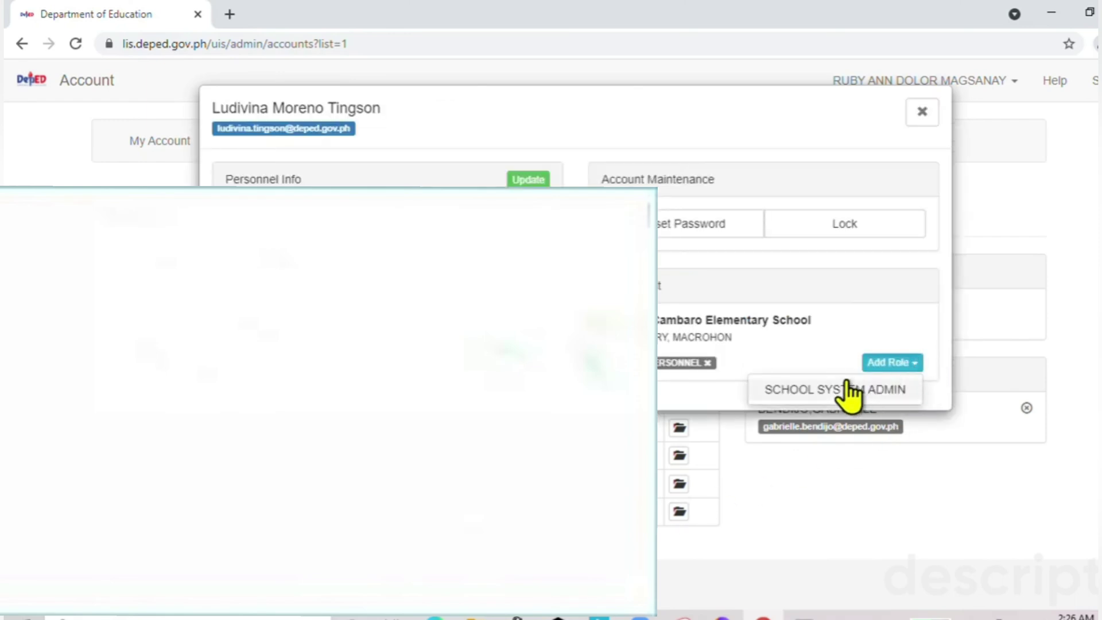
left_click(848, 381)
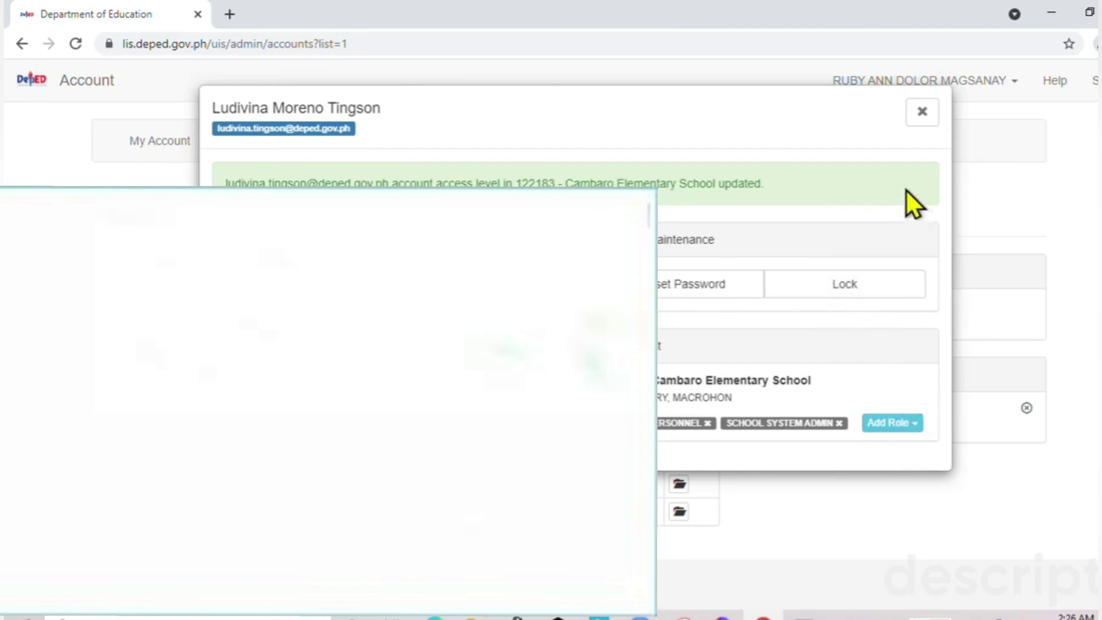
left_click(922, 111)
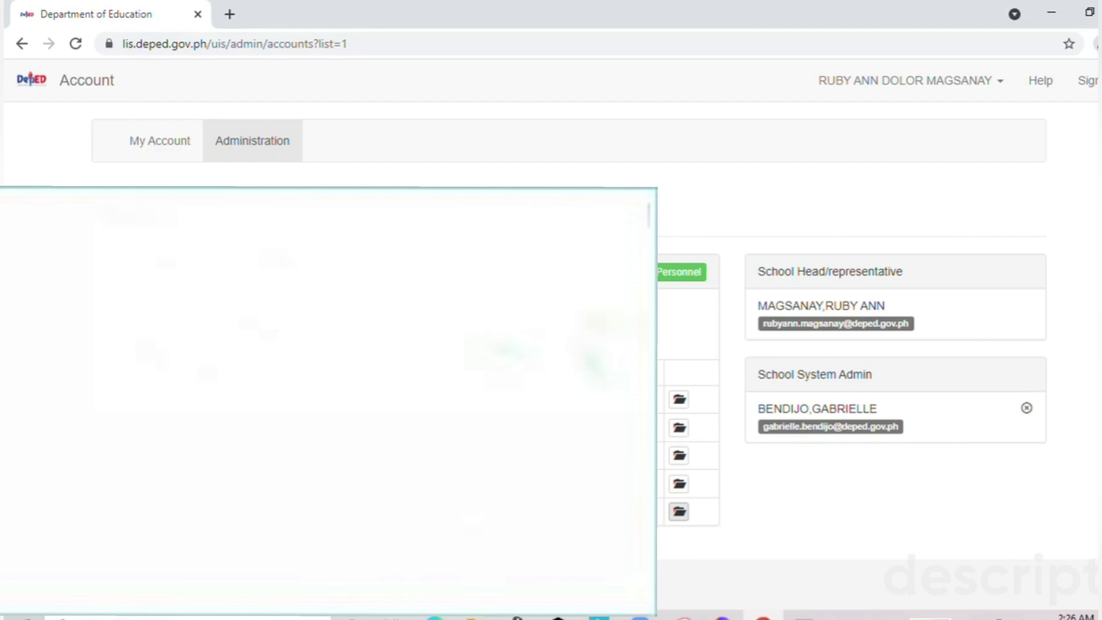
Sign out of the school head's DepEd LIS account.
left_click(1087, 82)
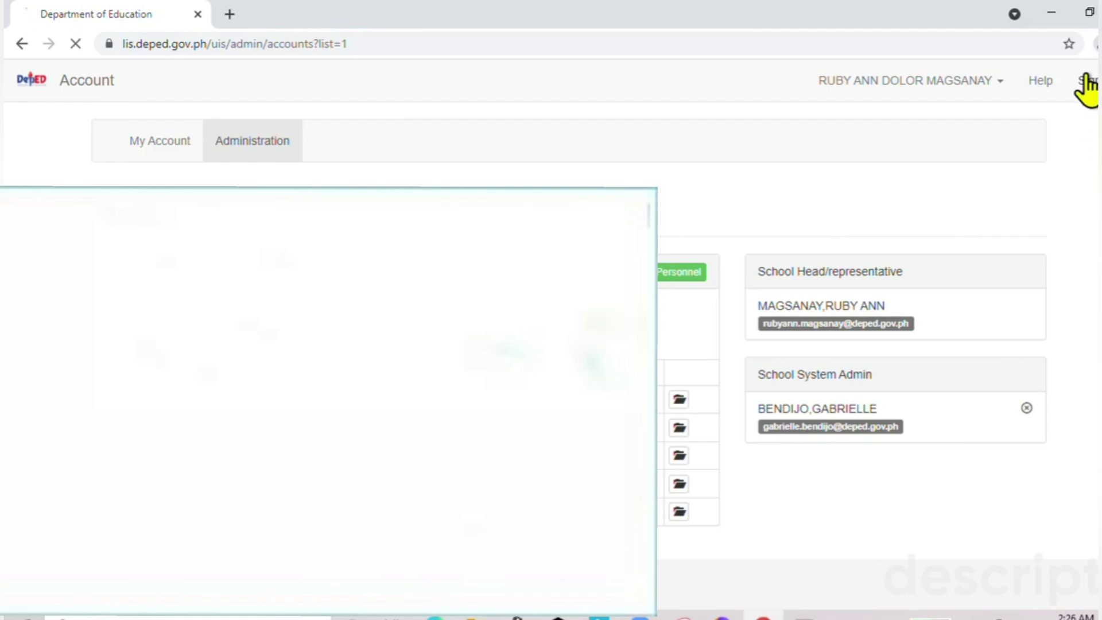